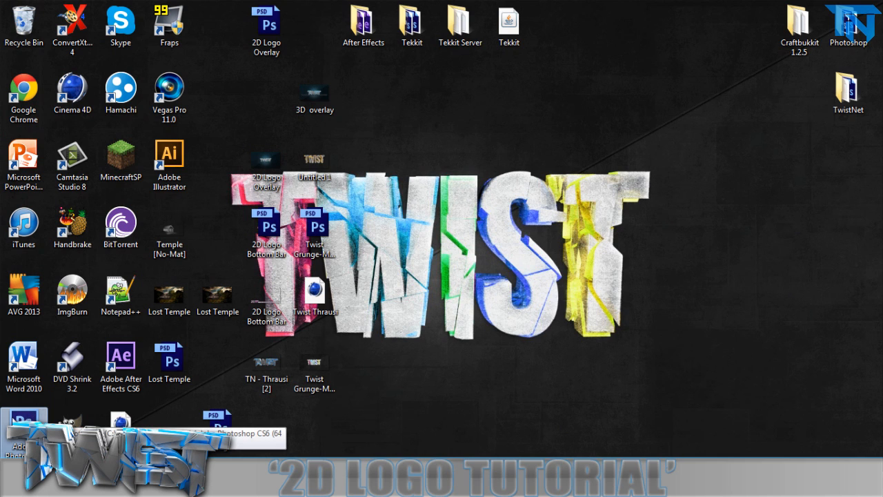
Preview the TN - Thrausi [2] image from the desktop in the photo viewer, and close the viewer.
left_click_drag(230, 176, 627, 330)
left_click(624, 330)
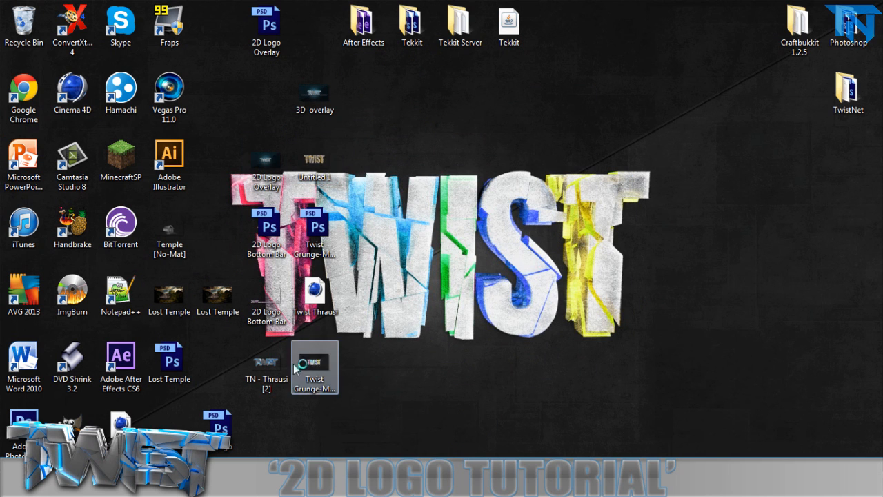
double_click(254, 351)
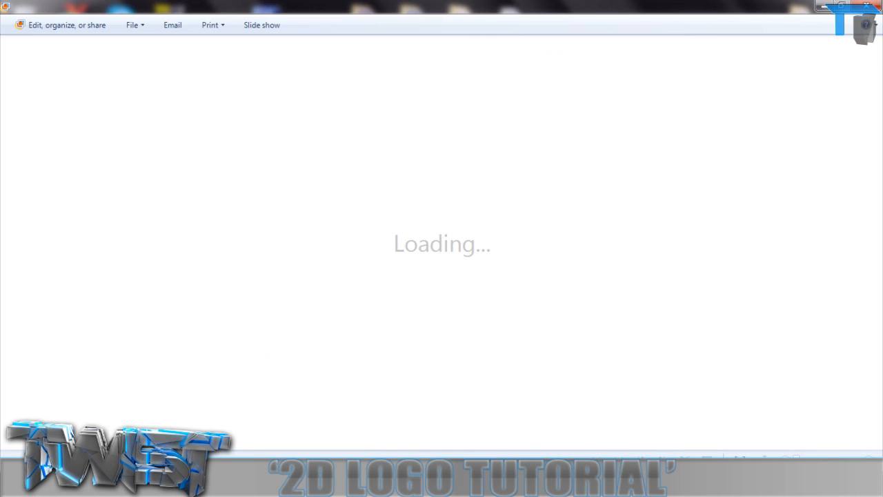
right_click(379, 486)
left_click(349, 448)
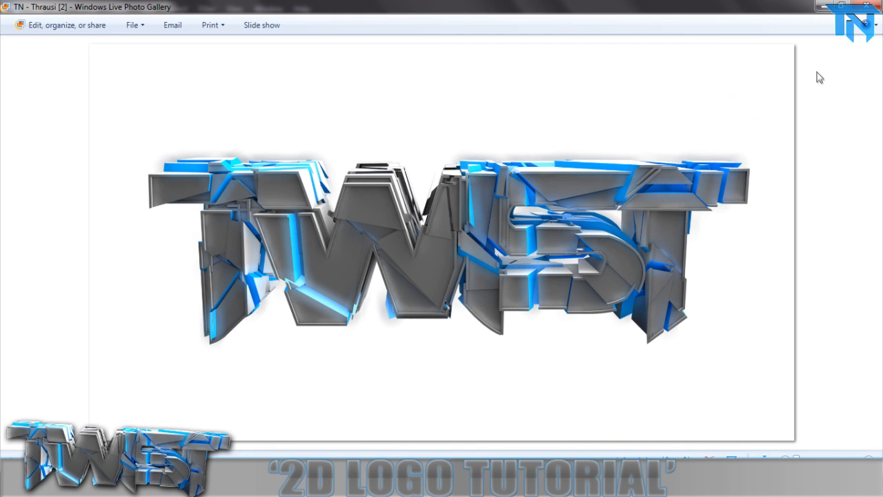
left_click(859, 5)
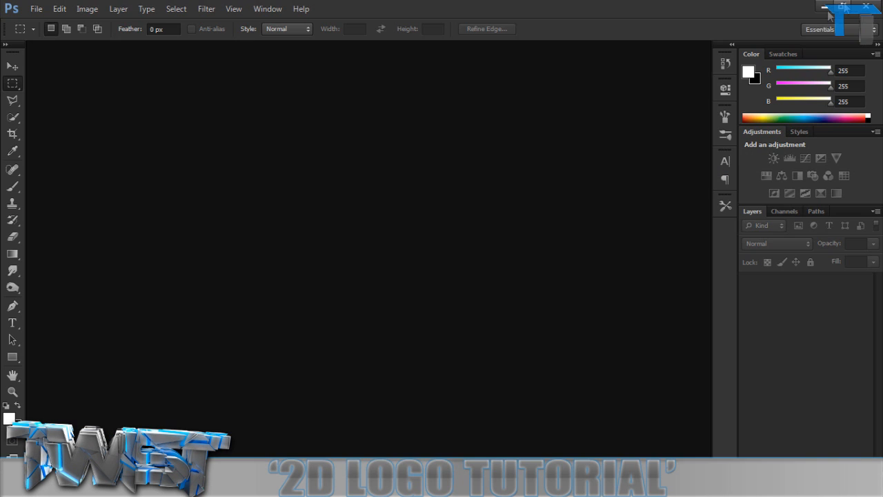
Open the desktop image TN - Thrausi [2].png in Photoshop.
key("super+d")
left_click(366, 240)
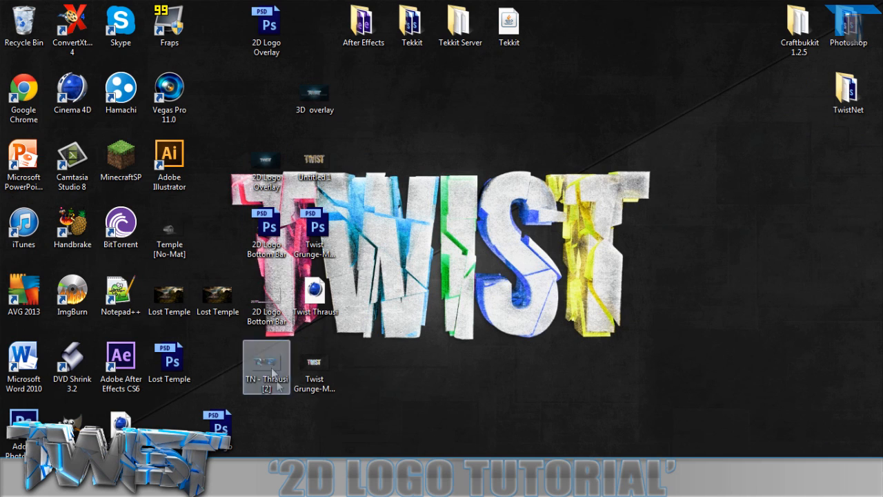
double_click(250, 381)
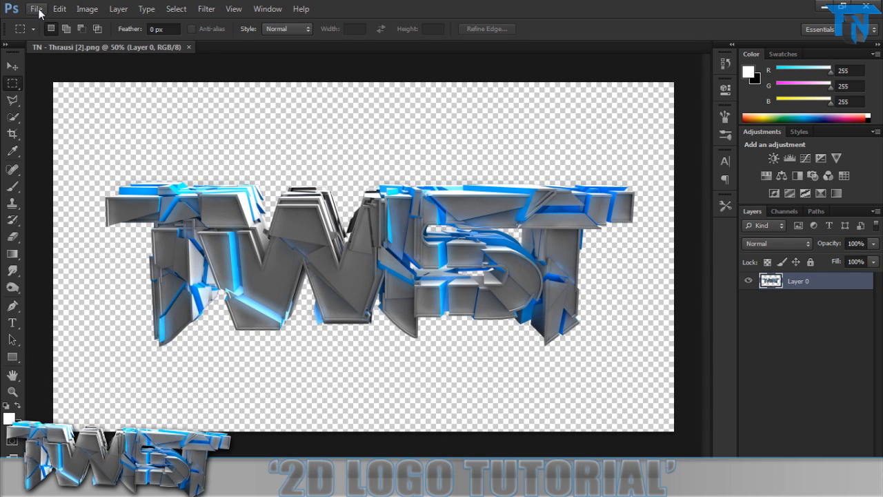
Check the logo document's pixel dimensions in the Image Size settings.
left_click(36, 9)
mouse_move(86, 8)
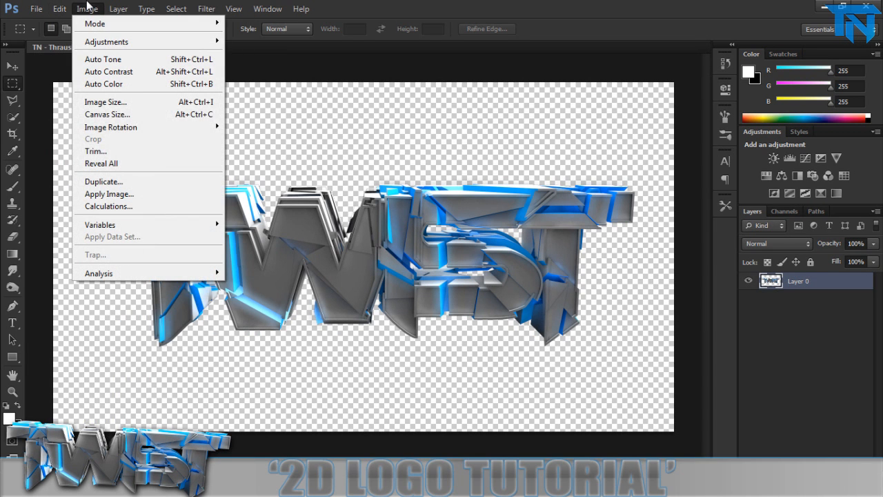
left_click(104, 101)
left_click(551, 110)
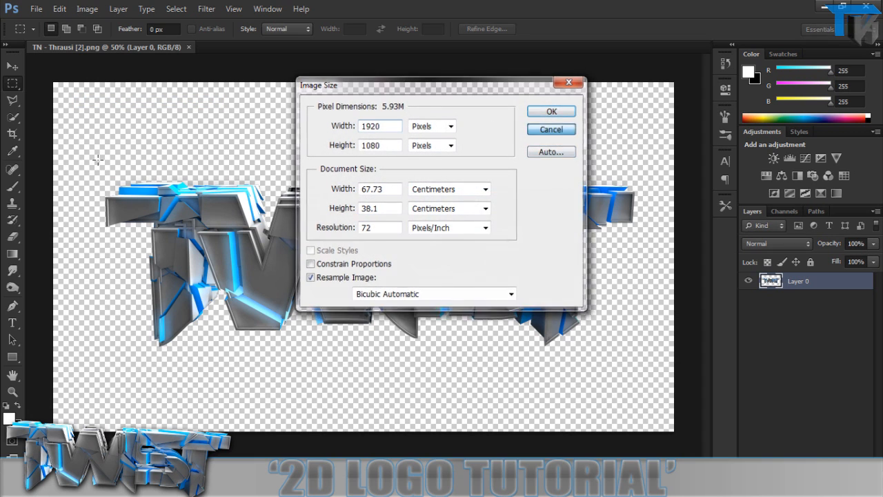
Move the TWIST logo slightly down and to the left on the canvas.
left_click(12, 65)
left_click_drag(349, 269, 336, 293)
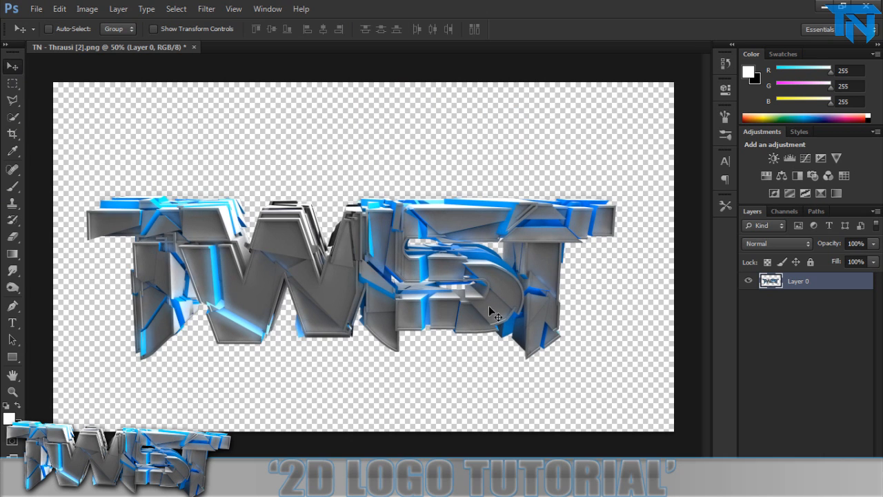
Rename the logo layer to Twist.
double_click(846, 277)
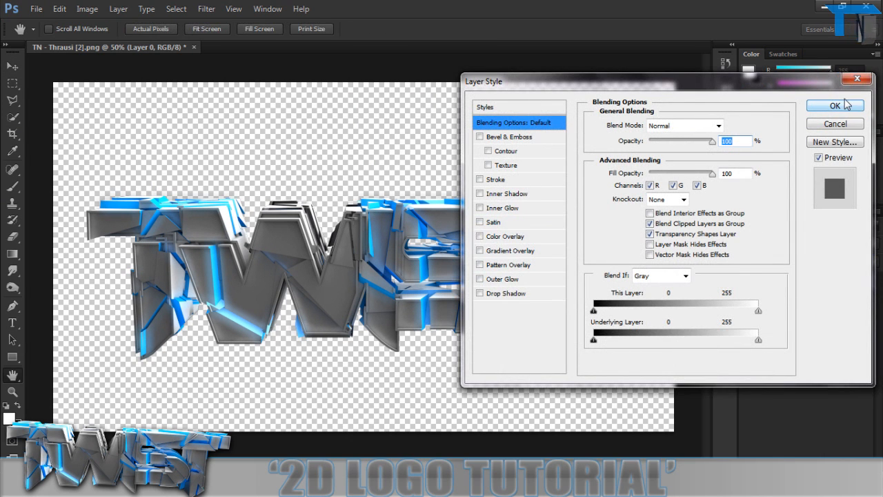
left_click(835, 107)
double_click(798, 281)
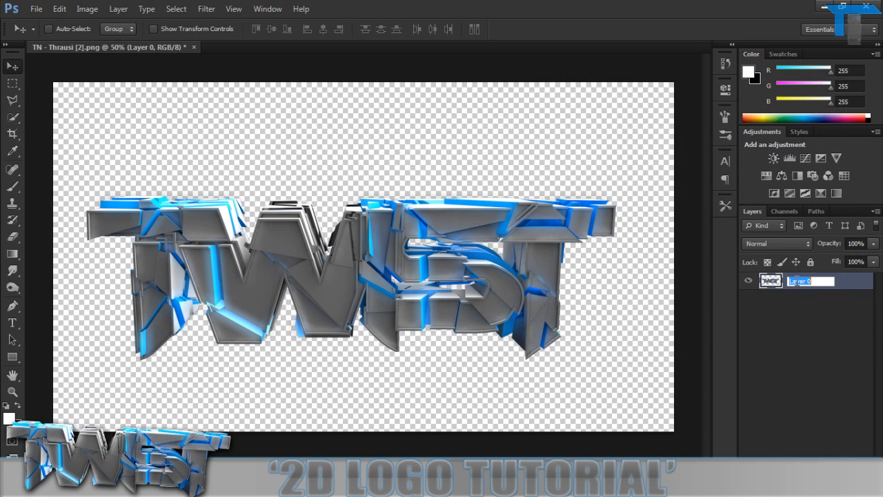
type("Twist")
key("Return")
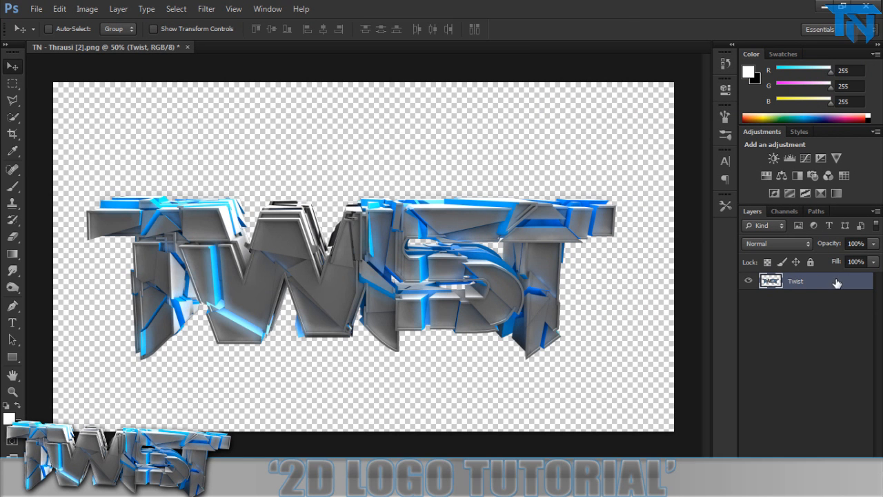
Add a drop shadow to the Twist layer with a distance of 10 px.
double_click(837, 281)
left_click(483, 291)
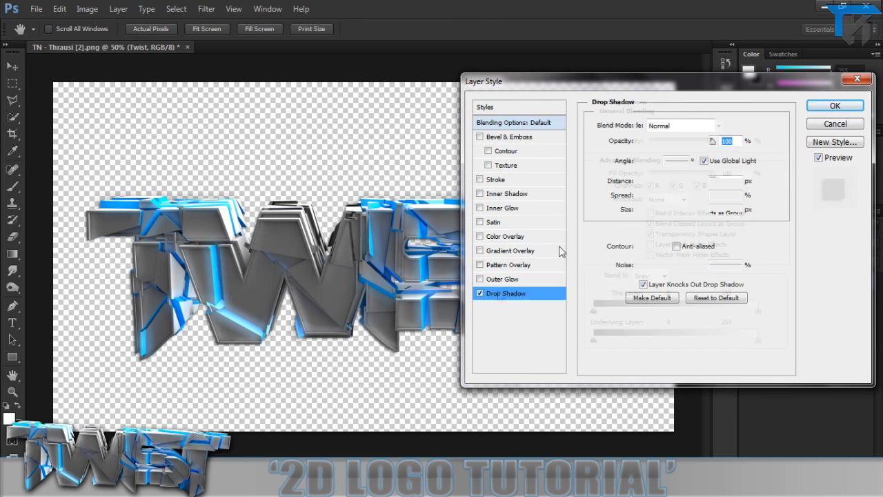
left_click(717, 181)
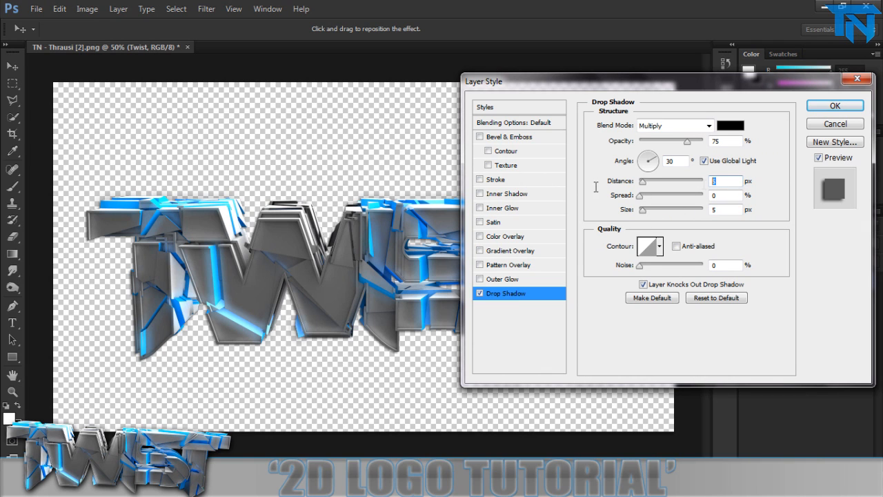
type("10")
key("Tab")
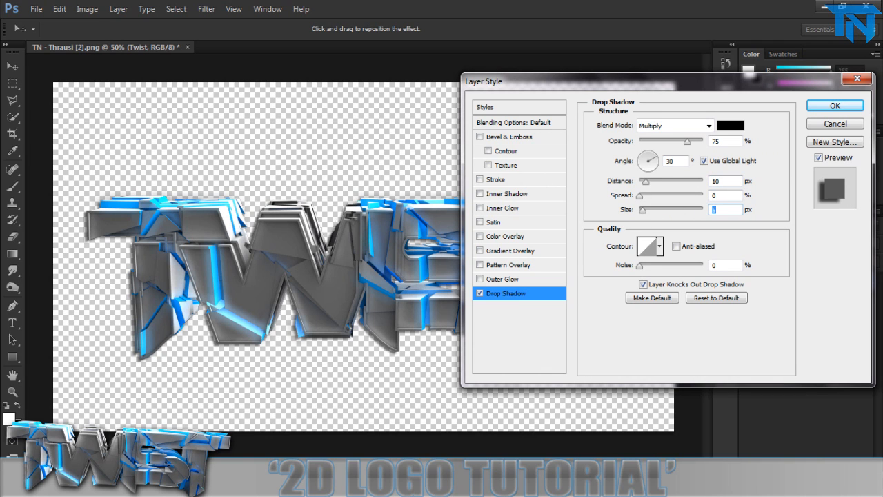
Set the drop shadow's spread to 5% and its size to 10 px, and apply the layer style.
type("6")
left_click(732, 197)
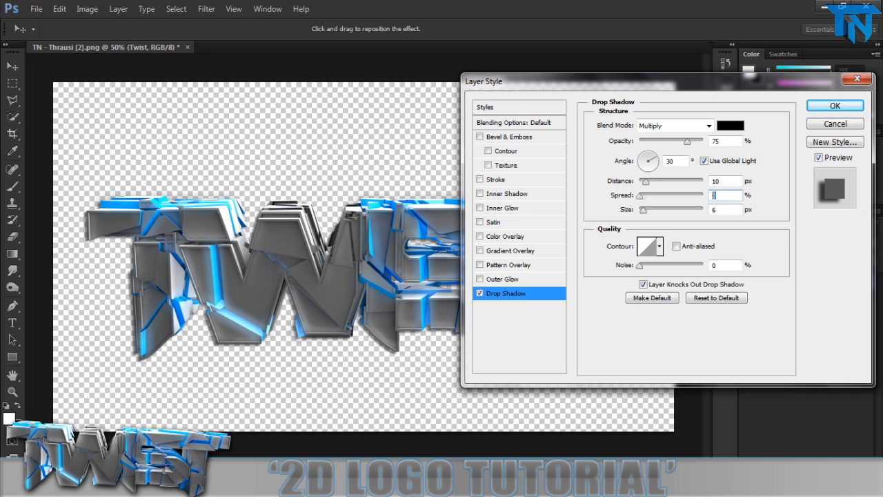
key("Tab")
type("7")
left_click(721, 198)
type("1")
key("BackSpace")
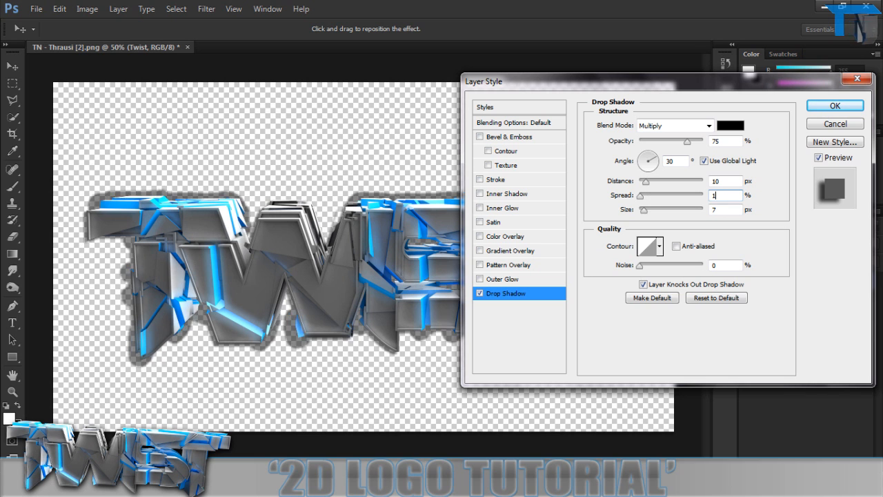
type("5")
key("Return")
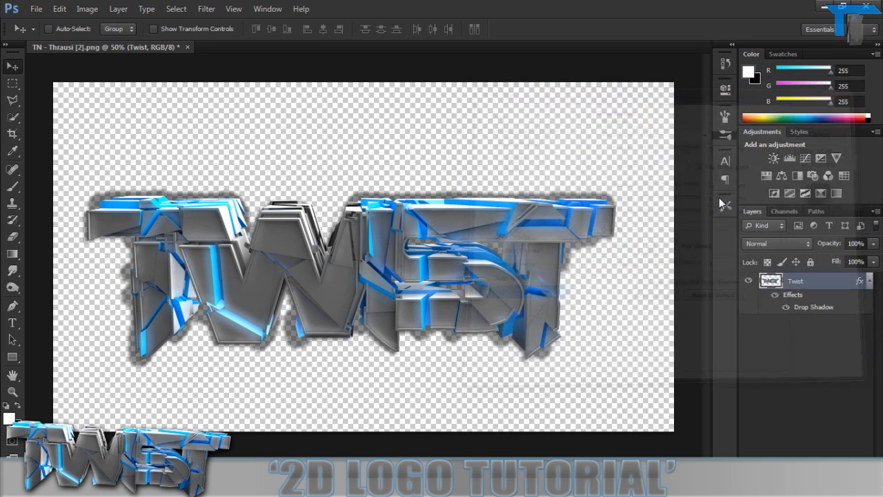
Reopen the Twist layer's drop shadow settings and set the distance to 2 px.
double_click(837, 283)
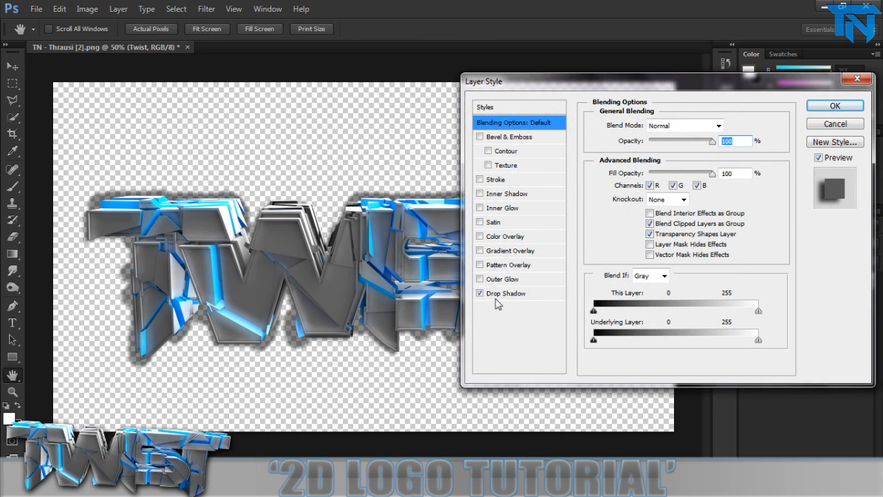
left_click(540, 292)
double_click(724, 181)
type("5")
key("BackSpace")
type("3")
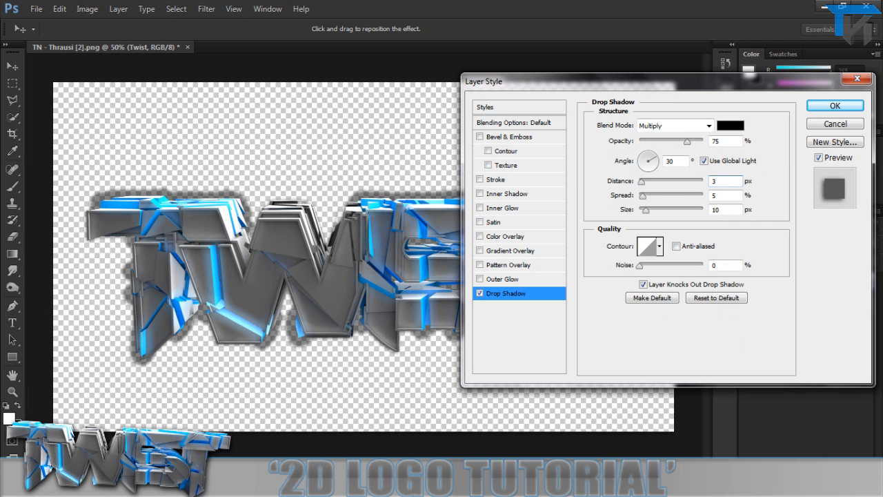
key("BackSpace")
type("2")
Turn off Use Global Light for the drop shadow and set its angle to 90°.
left_click(705, 161)
left_click_drag(685, 162, 396, 195)
type("90")
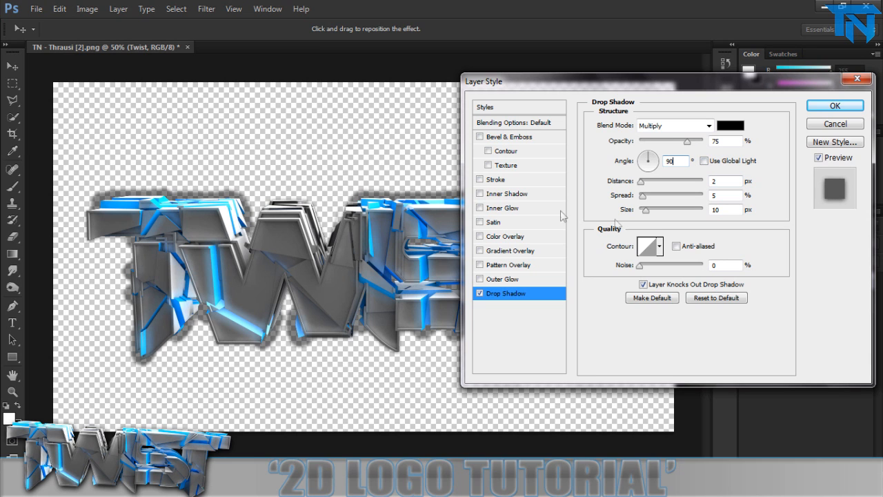
Set the drop shadow's spread to 2% and its size to 20 px.
left_click(643, 212)
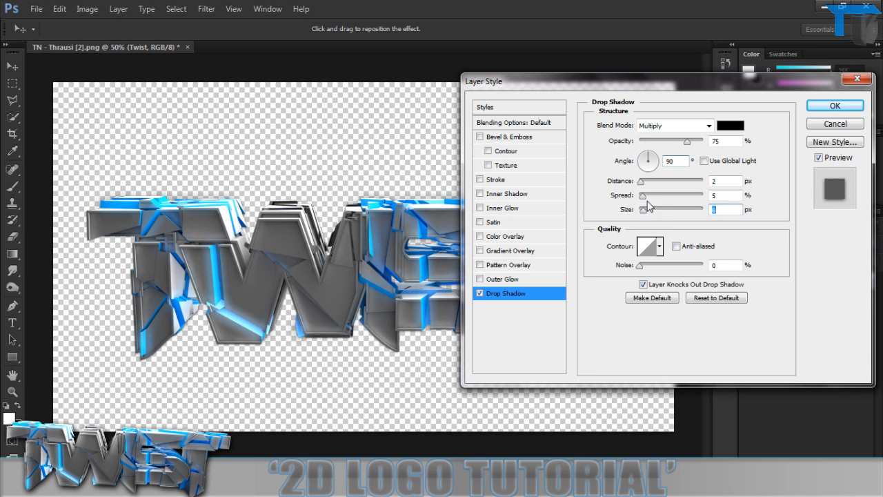
left_click_drag(642, 196, 650, 212)
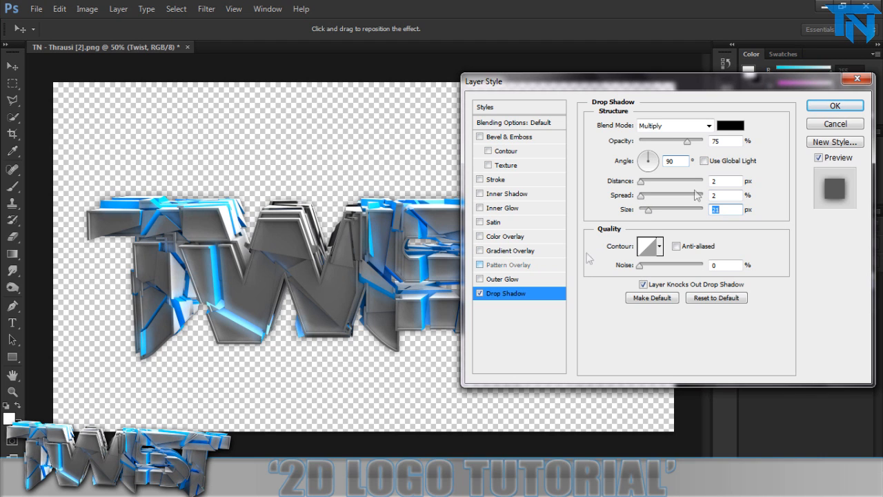
type("20")
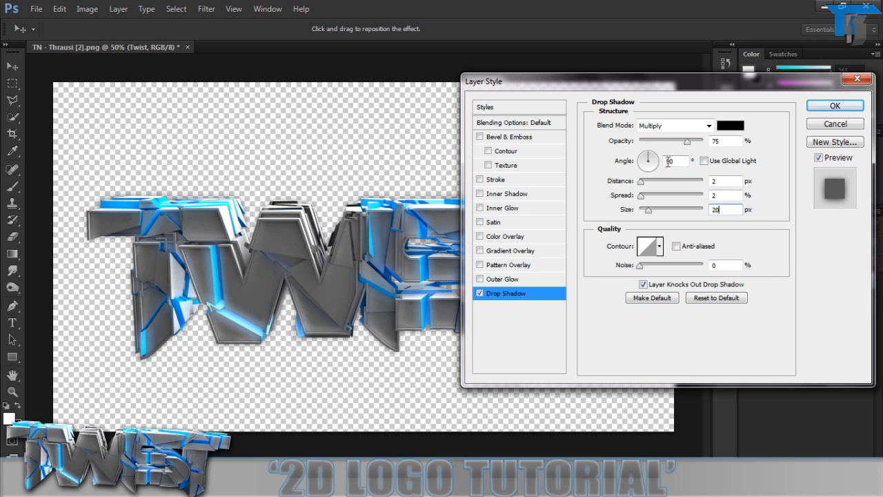
Set the drop shadow's blend mode to Normal and its opacity to 100%.
left_click(688, 125)
left_click(687, 125)
left_click(688, 125)
left_click(688, 141)
left_click_drag(688, 140, 703, 141)
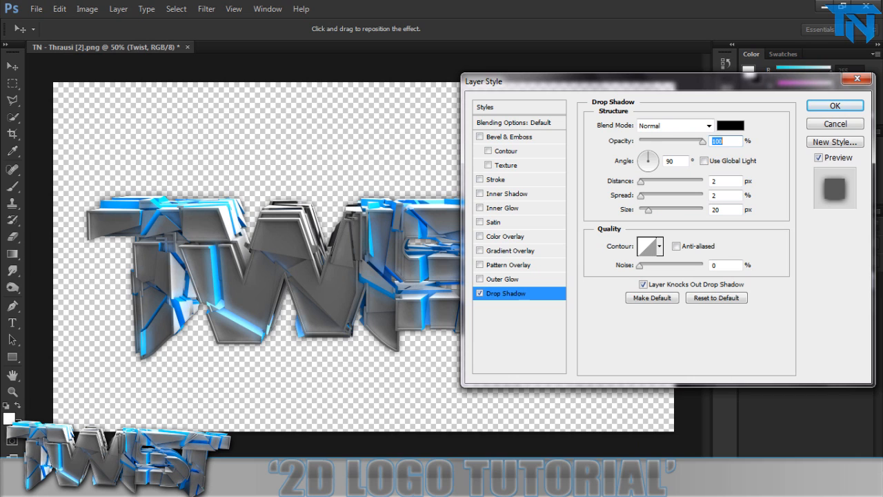
Add a gradient overlay to the Twist layer with the Soft Light blend mode and 80% opacity.
left_click(487, 251)
left_click(675, 125)
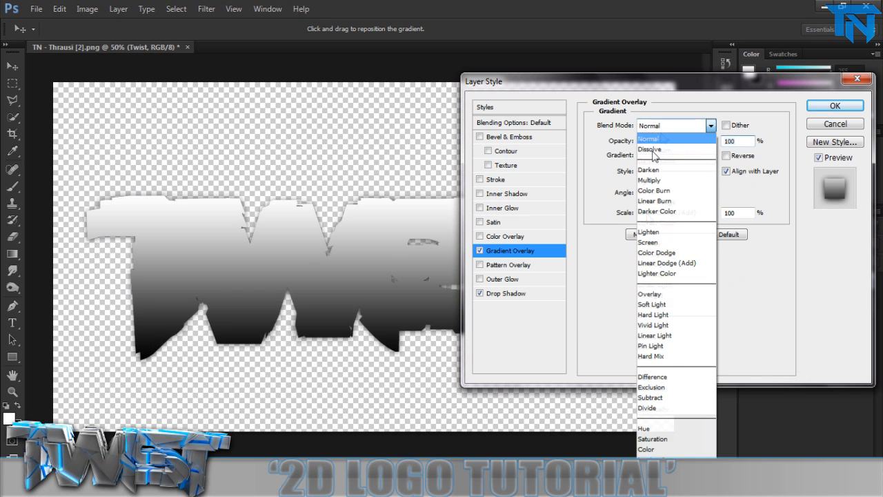
left_click(655, 308)
key("Up")
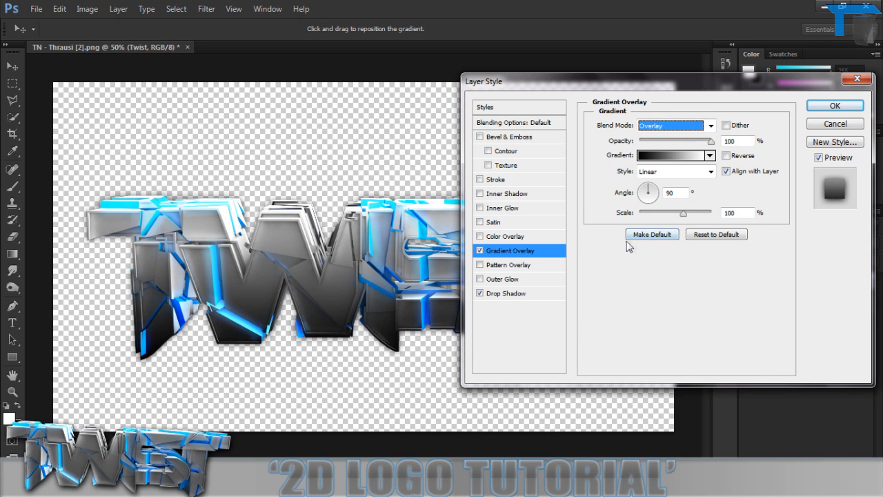
key("Down")
key("Up")
key("Down")
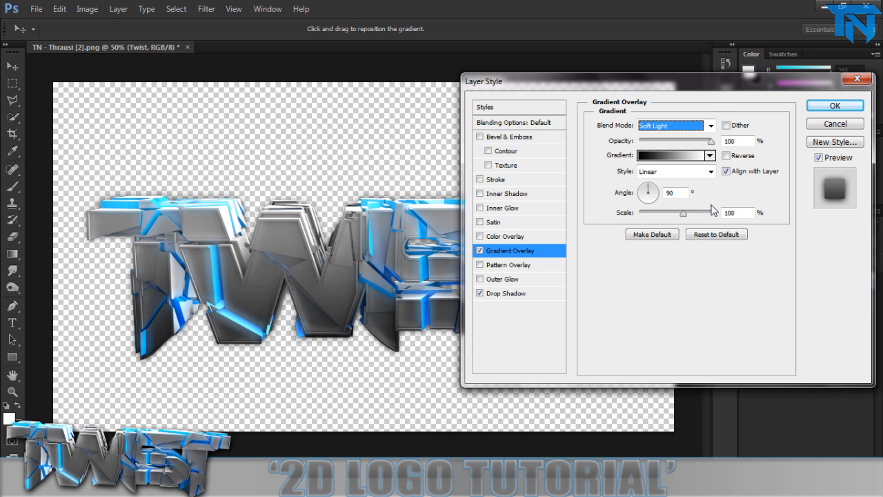
left_click(731, 141)
type("8")
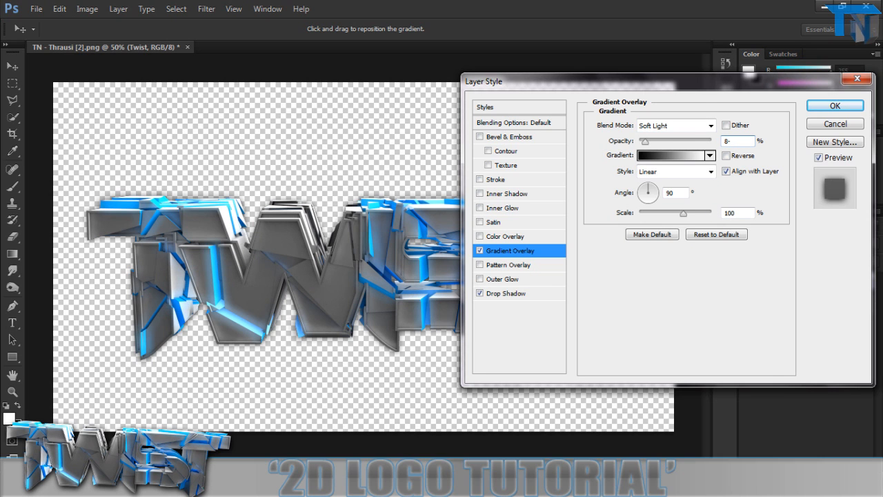
type("0")
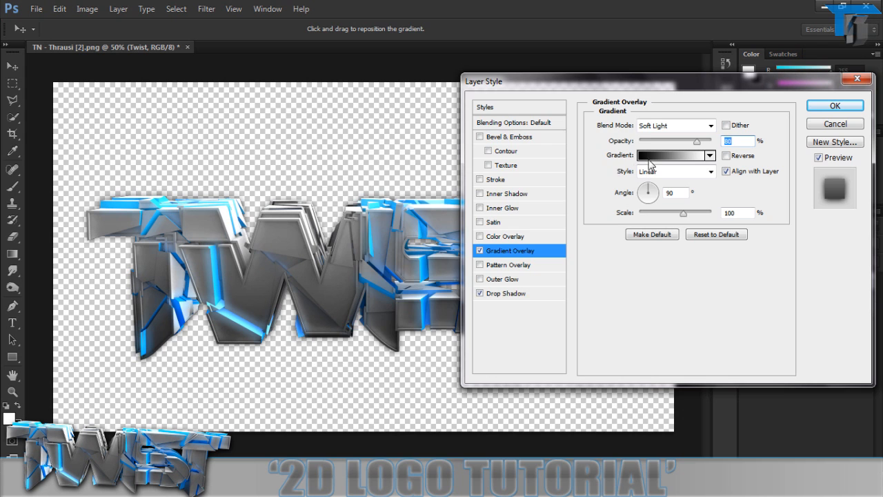
Change the white end stop of the overlay's black-to-white gradient to a light grey.
left_click(656, 156)
left_click(623, 297)
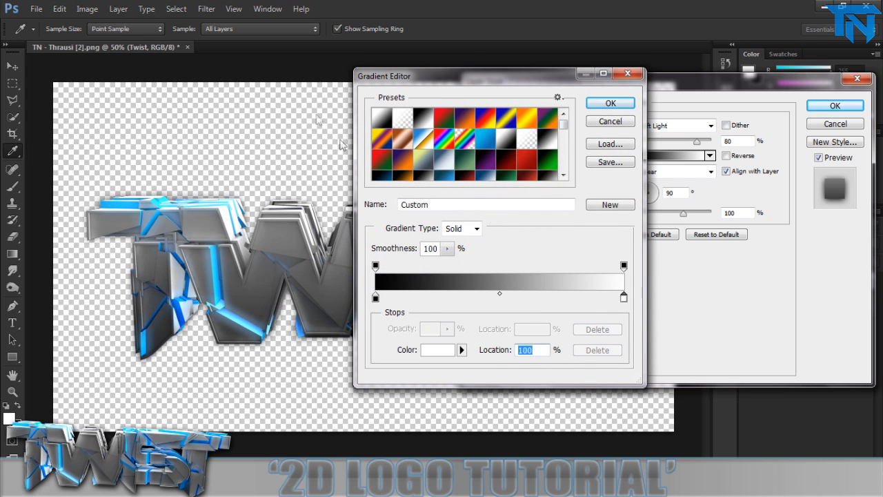
left_click(437, 350)
left_click(269, 140)
key("Return")
key("Return")
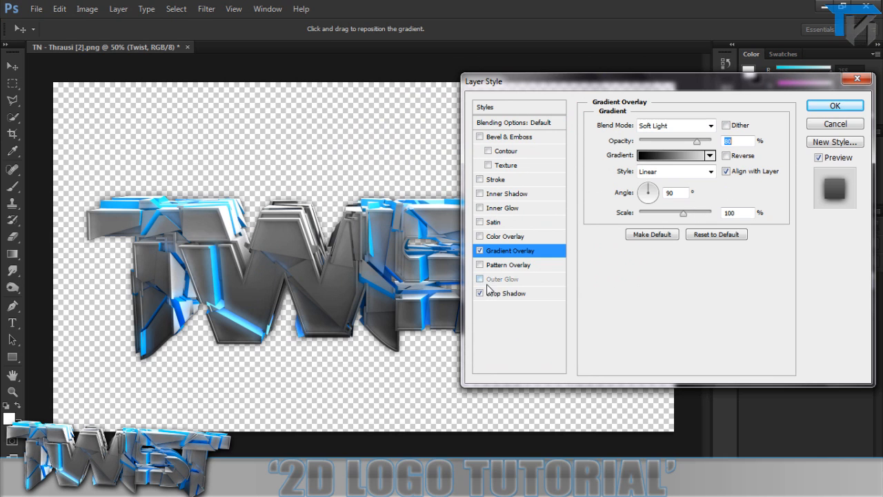
Add a white (ffffff) inner shadow to the Twist layer with Normal blend mode and Use Global Light turned off.
left_click(480, 194)
left_click(507, 193)
left_click(672, 125)
left_click(649, 138)
left_click(672, 125)
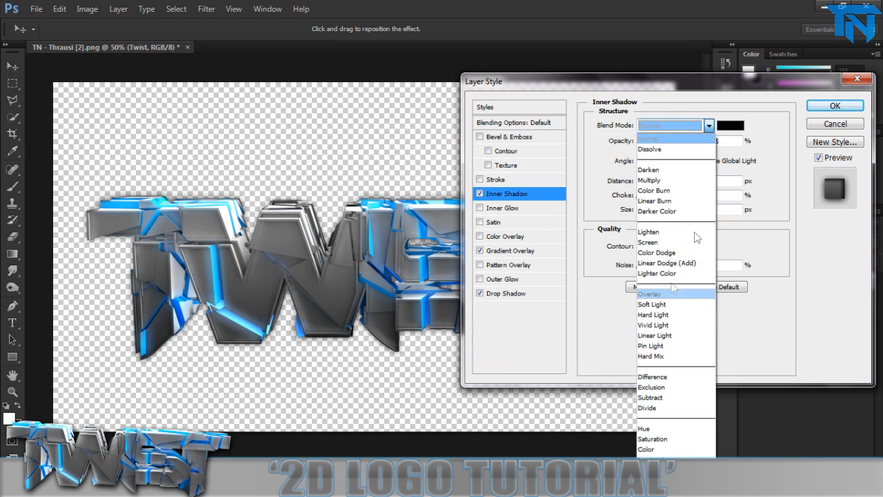
left_click(728, 125)
left_click(729, 126)
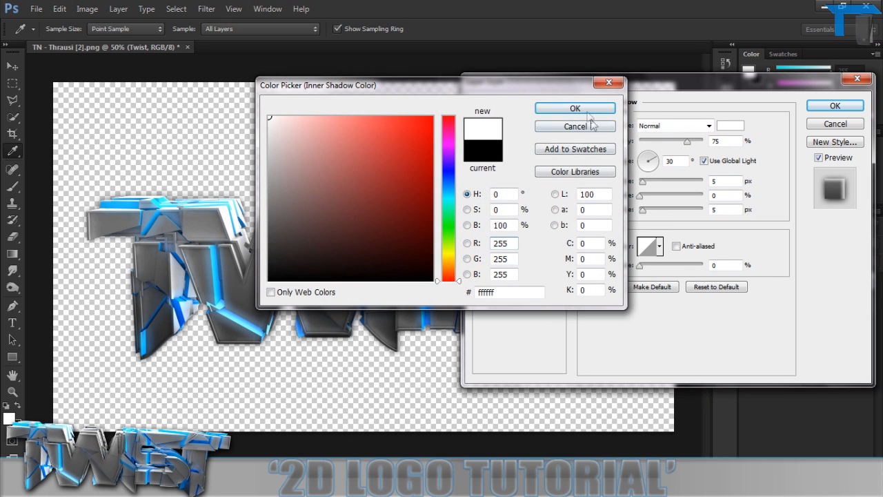
left_click(586, 109)
left_click(704, 160)
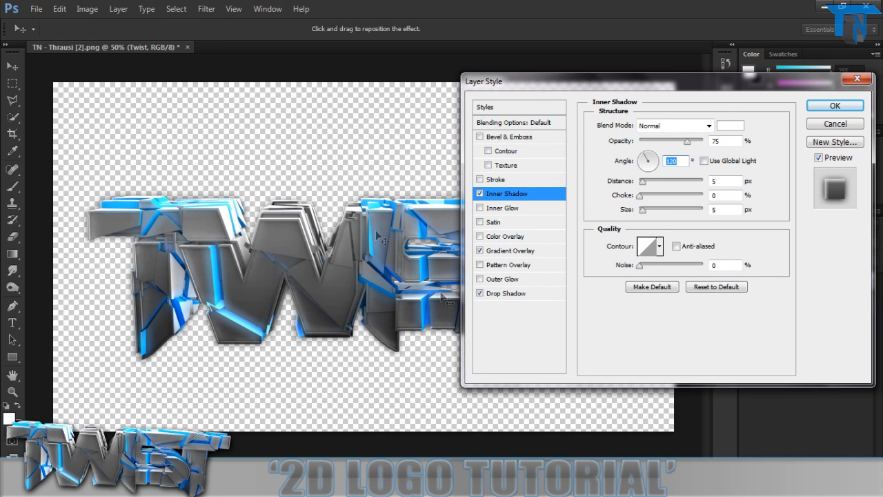
Set the inner shadow to Overlay at 50% opacity with a 13 px distance and a 15 px size.
left_click_drag(642, 182, 651, 211)
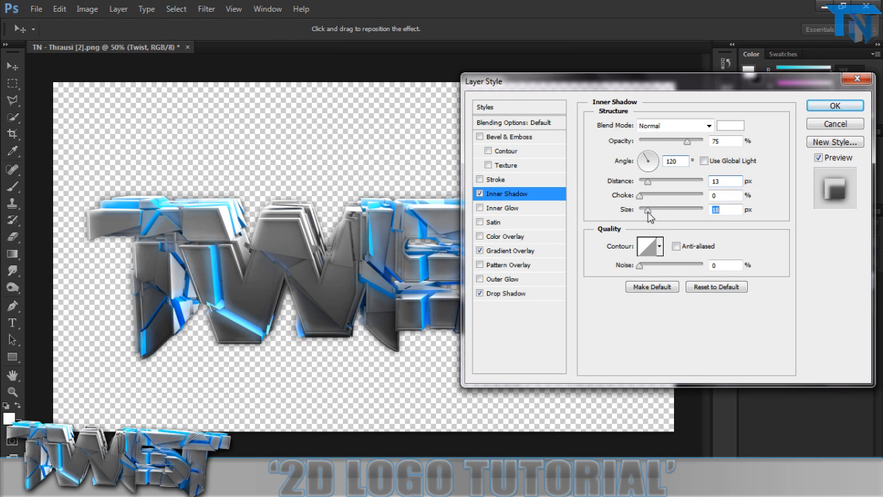
left_click(672, 125)
left_click(660, 294)
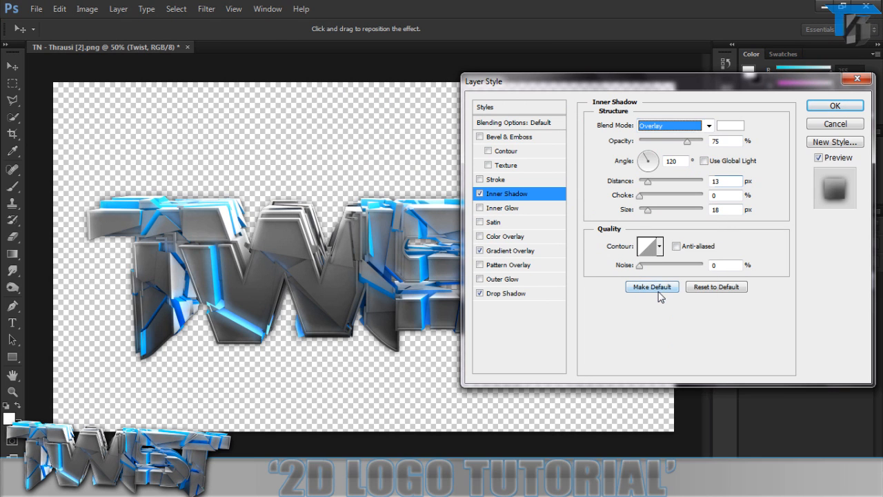
key("Tab")
type("50")
key("Tab")
key("Tab")
key("Tab")
key("Tab")
key("Tab")
type("5")
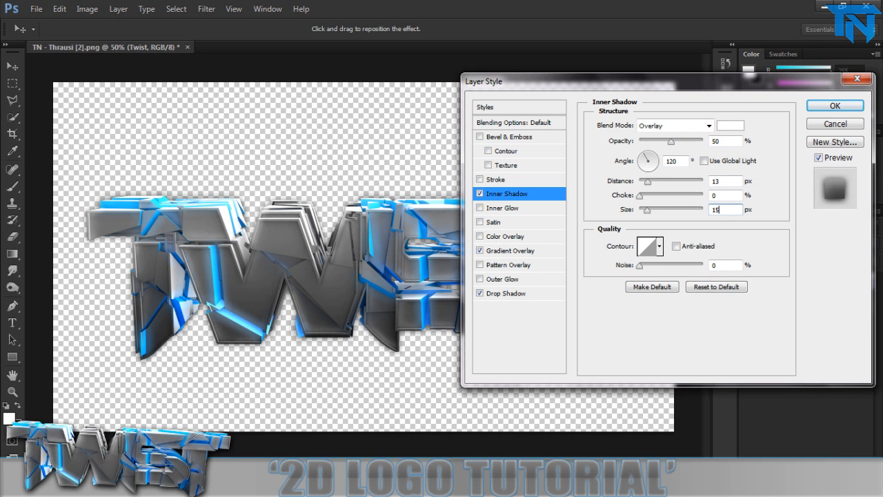
Try a pattern overlay on the Twist layer with the black hexagon pattern in Overlay blend mode.
left_click(480, 179)
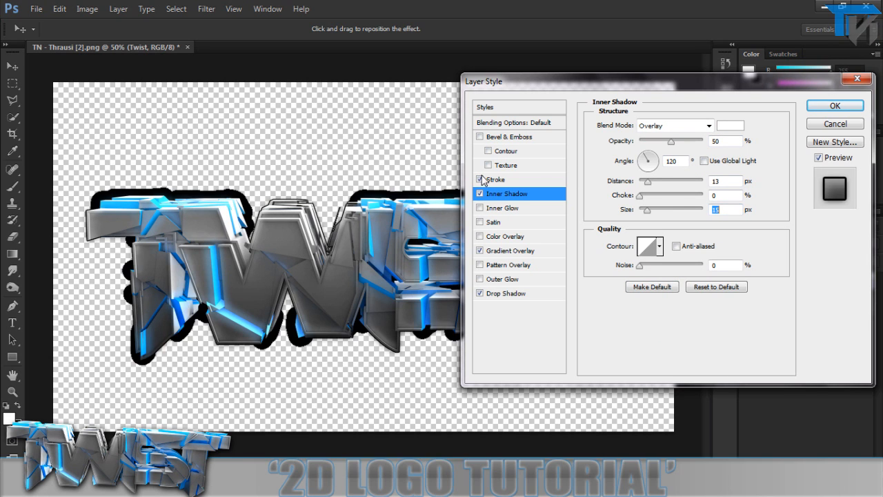
left_click(480, 179)
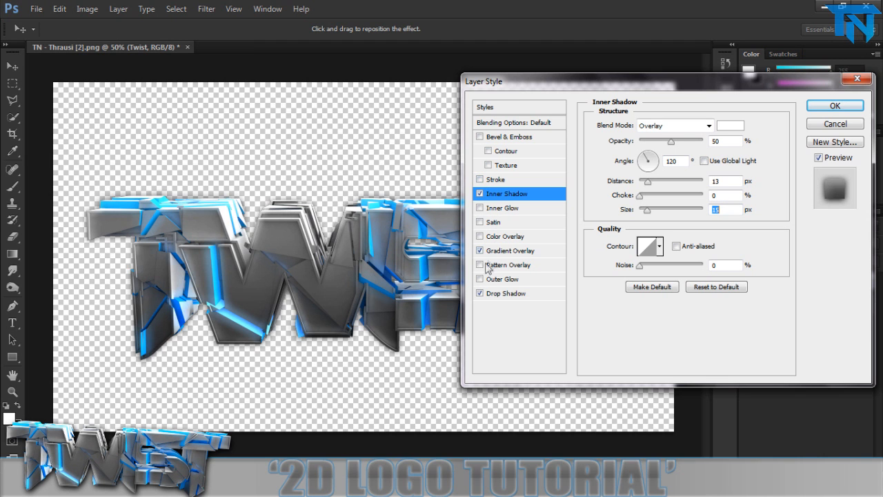
left_click(480, 265)
left_click(480, 265)
left_click(501, 265)
left_click(668, 125)
left_click(652, 298)
left_click(659, 168)
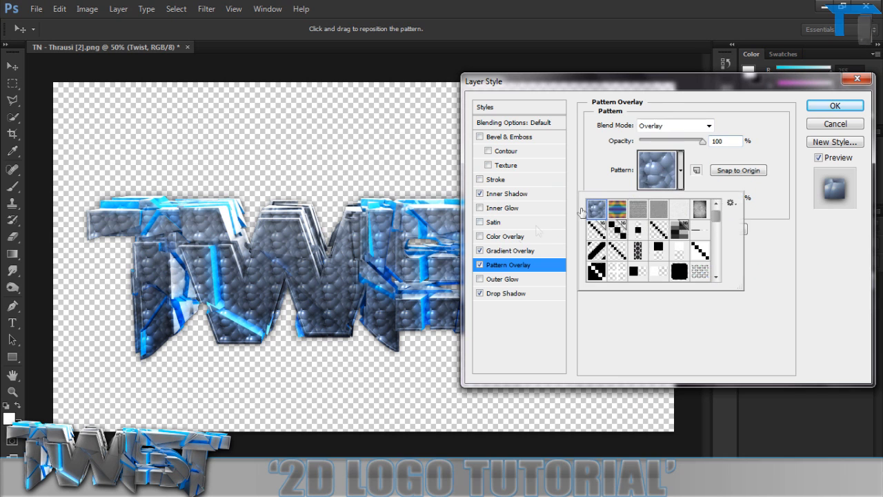
left_click(639, 251)
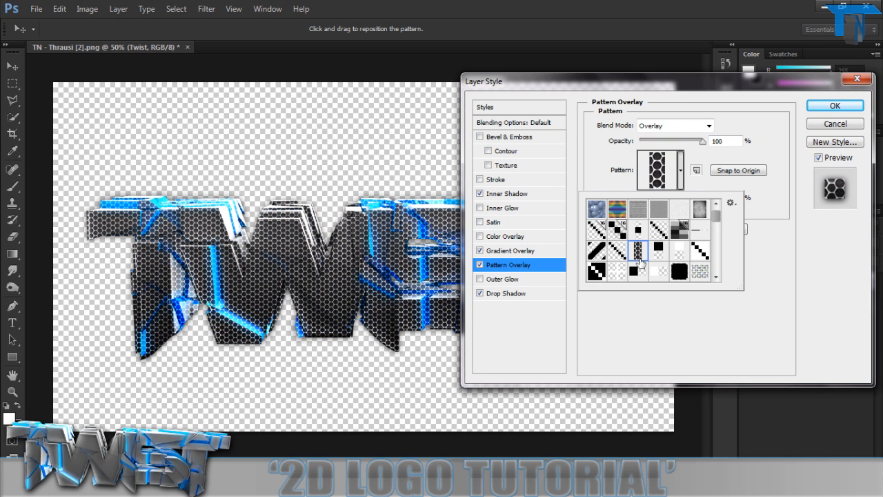
left_click(637, 269)
double_click(638, 255)
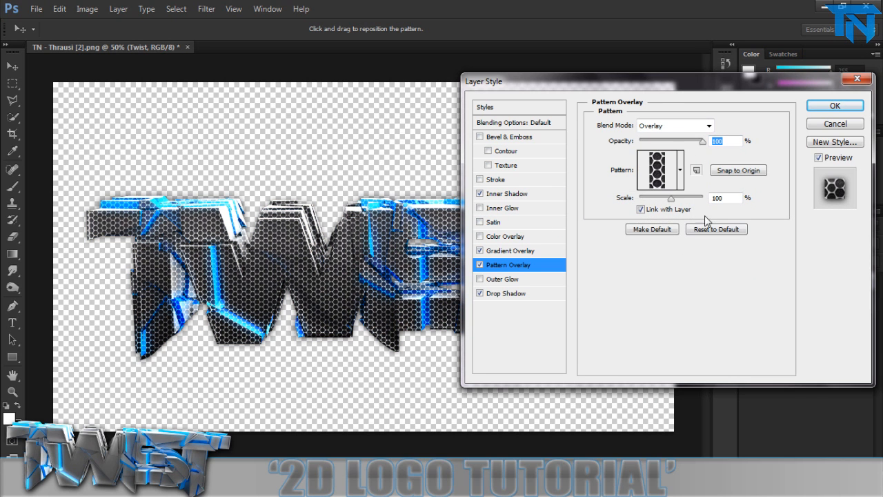
Try Hard Light and other blend modes for the pattern overlay, and apply the layer style with Overlay.
left_click(676, 127)
left_click(674, 312)
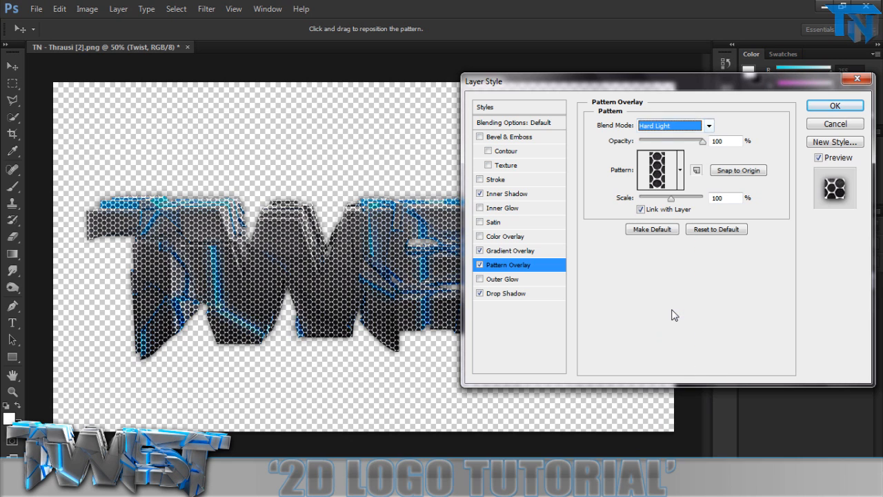
scroll(675, 315, "up", 1)
scroll(671, 316, "down", 1)
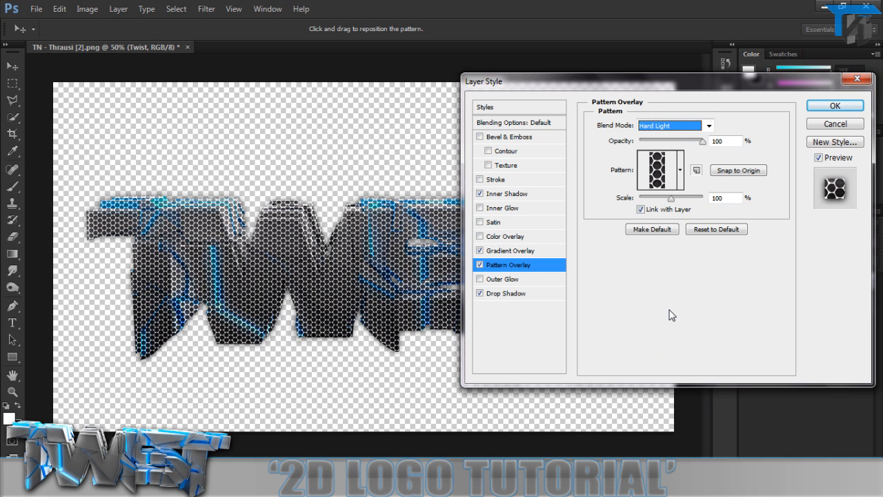
scroll(672, 315, "up", 2)
scroll(672, 315, "down", 1)
scroll(671, 316, "up", 1)
key("Return")
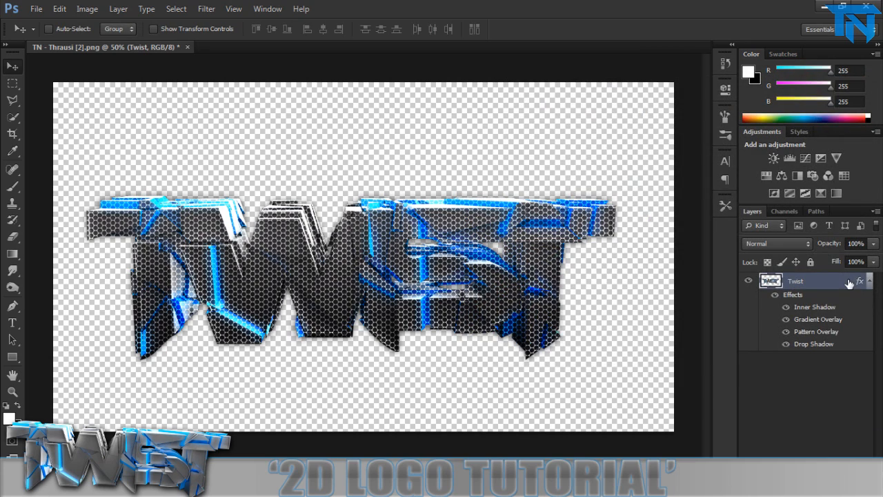
Try the pattern overlay at 13% opacity and 67% scale, and hide the Pattern Overlay effect on the Twist layer.
double_click(849, 283)
left_click(528, 265)
left_click_drag(705, 141, 653, 152)
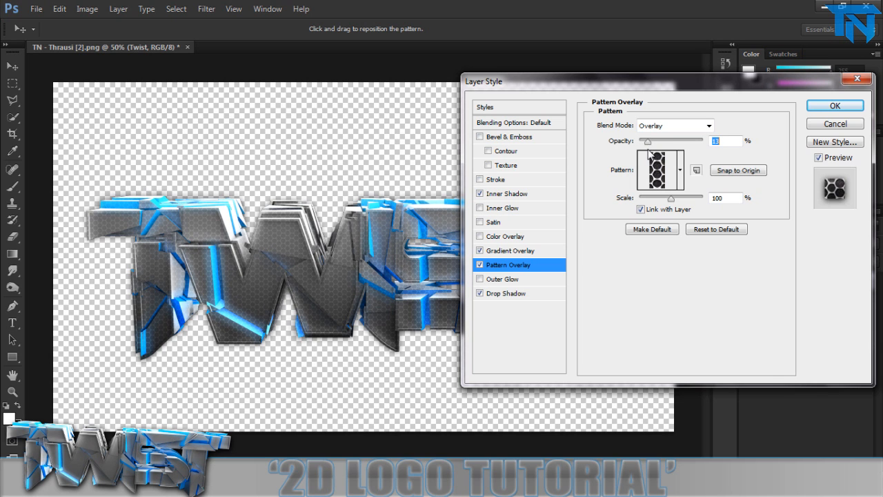
left_click_drag(671, 198, 661, 199)
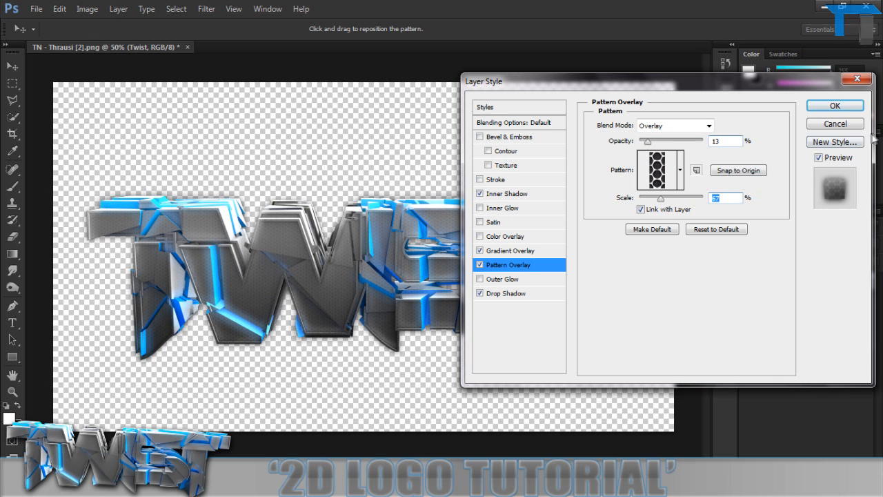
key("Return")
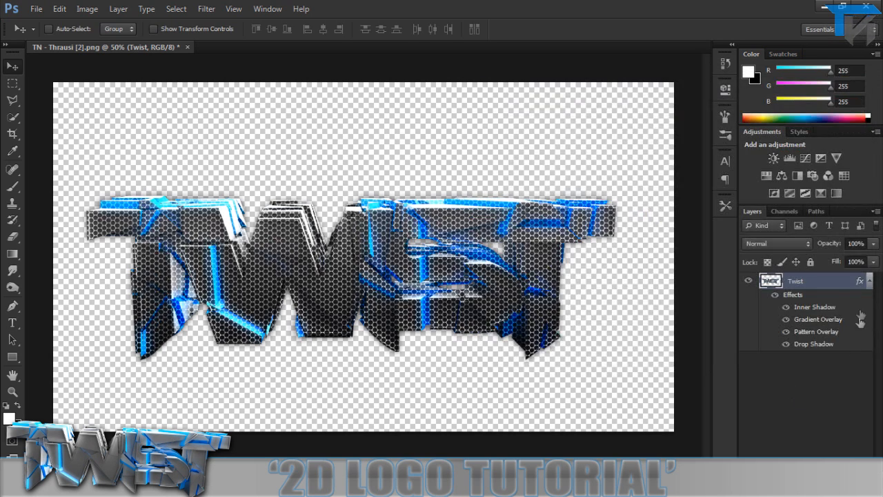
left_click(785, 332)
left_click(869, 281)
Add a pattern fill layer above Twist using the black hexagon pattern at 100% scale.
key("ctrl+shift+alt+n")
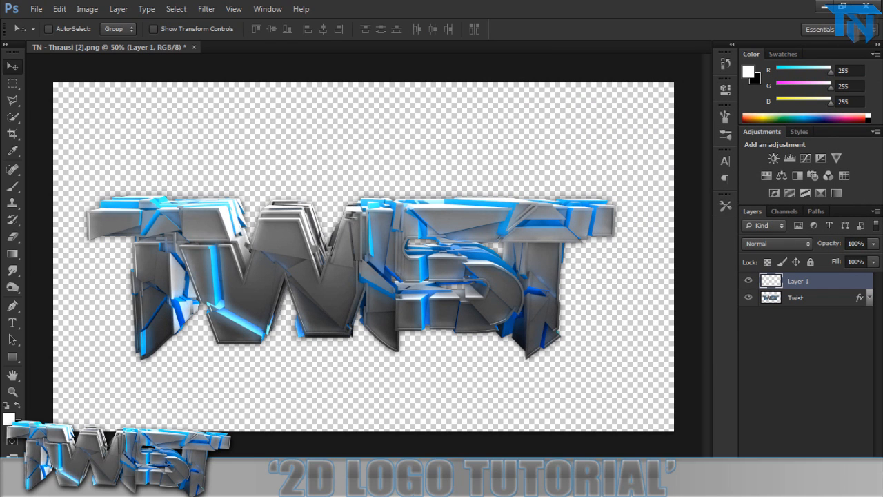
left_click(813, 461)
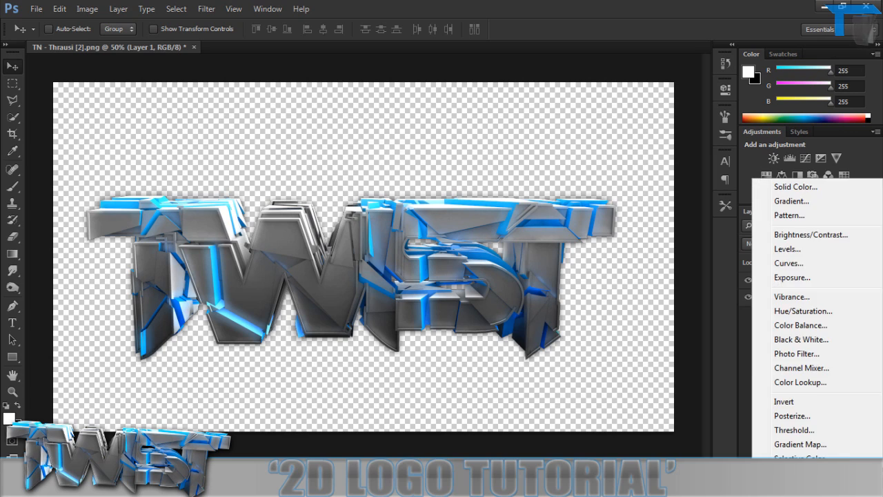
left_click(793, 216)
left_click(379, 177)
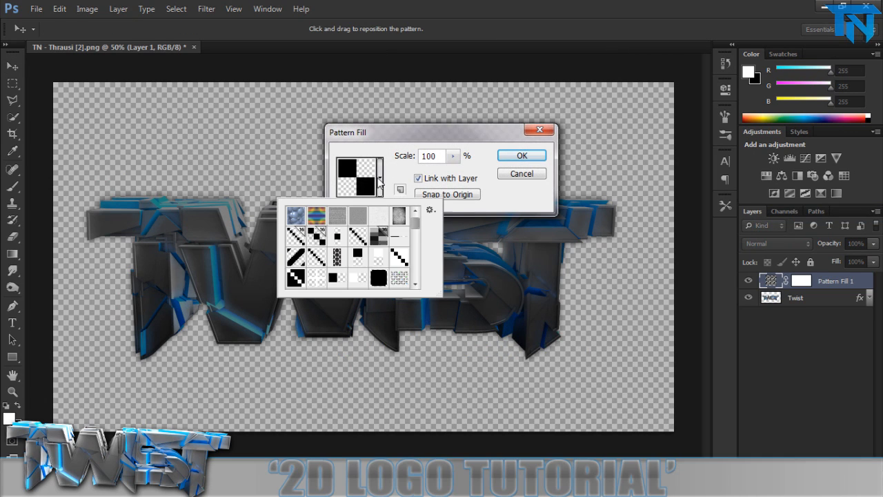
left_click(336, 256)
left_click(490, 191)
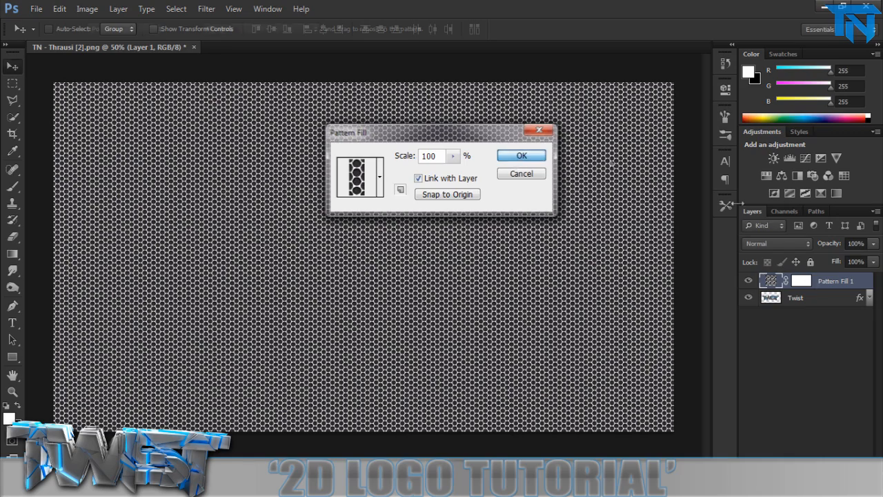
left_click(521, 155)
Set the pattern fill layer's blend mode to Overlay and clip it to the Twist layer.
left_click(762, 243)
left_click(753, 161)
key("alt+space")
left_click(838, 289, "alt")
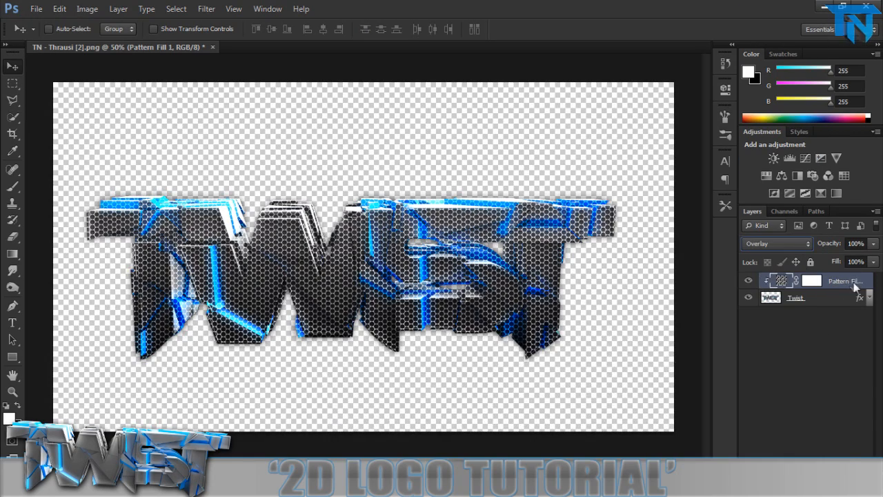
Split the pattern fill's black Blend If sliders to 0 / 255 for both This Layer and Underlying Layer.
right_click(854, 282)
left_click(782, 30)
key("alt")
left_click_drag(593, 340, 740, 346)
left_click_drag(595, 311, 803, 293)
left_click_drag(735, 339, 771, 340)
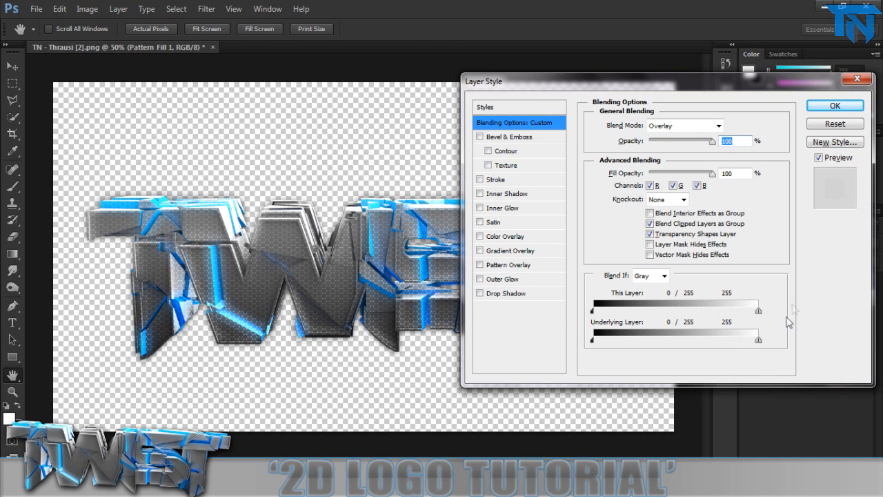
key("Return")
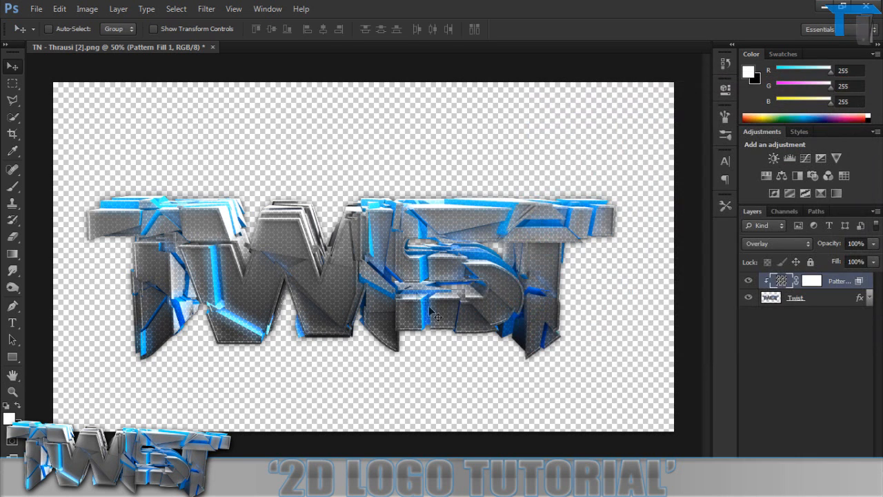
Set the pattern fill layer's opacity to 50%.
left_click(863, 244)
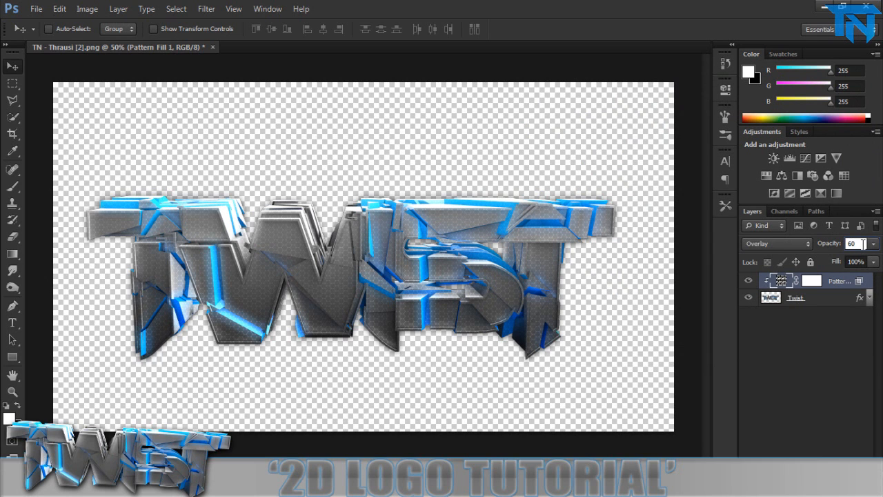
key("BackSpace")
key("BackSpace")
key("Return")
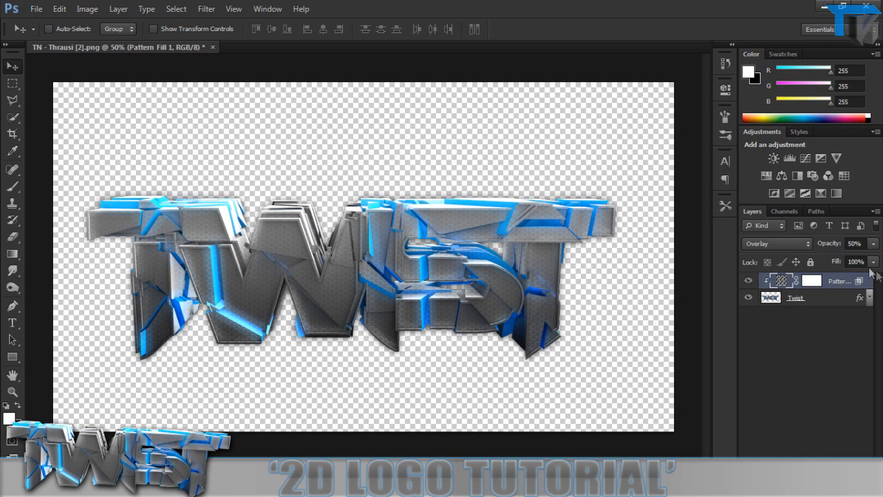
left_click(858, 245)
key("Return")
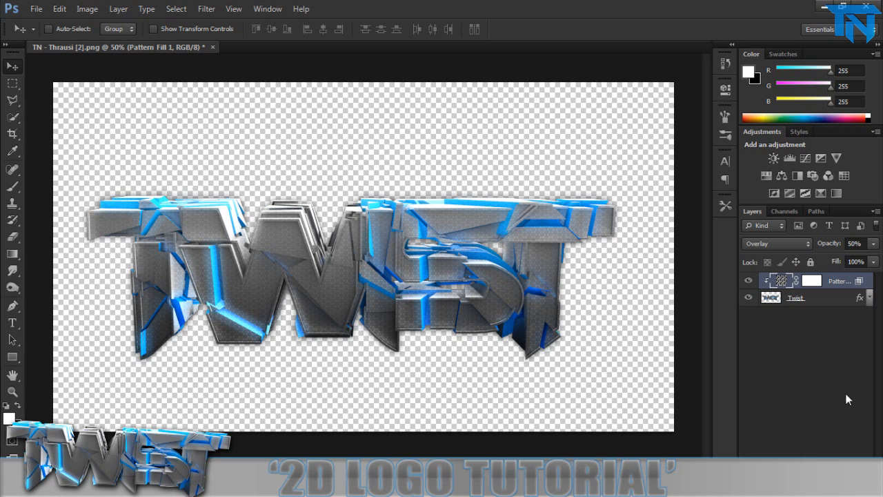
Create a new empty layer and place it below the Twist layer.
left_click(821, 331)
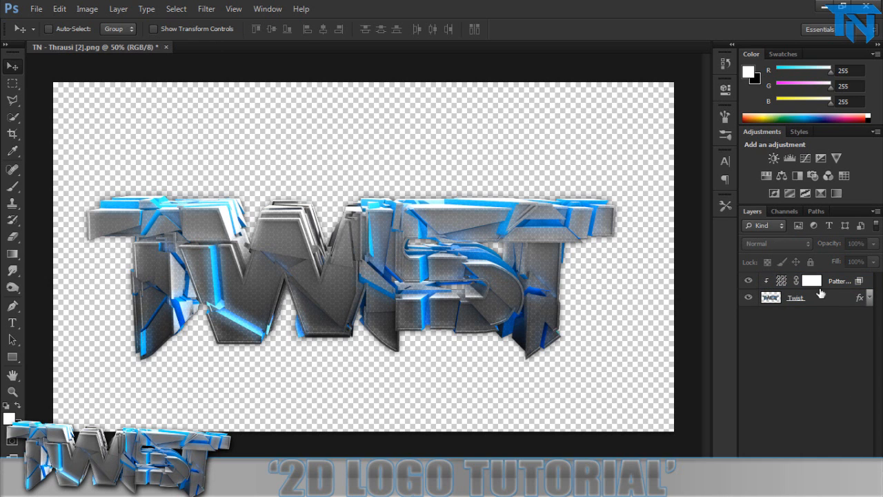
key("ctrl+shift+alt+n")
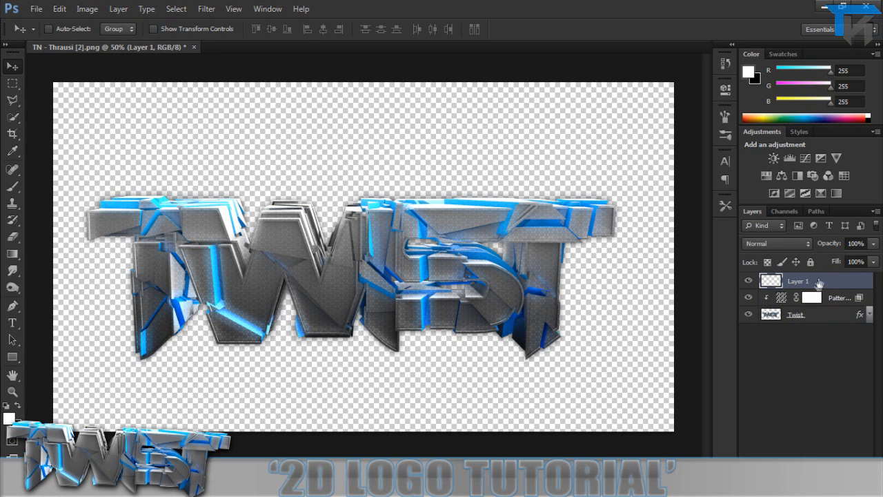
left_click_drag(822, 277, 820, 359)
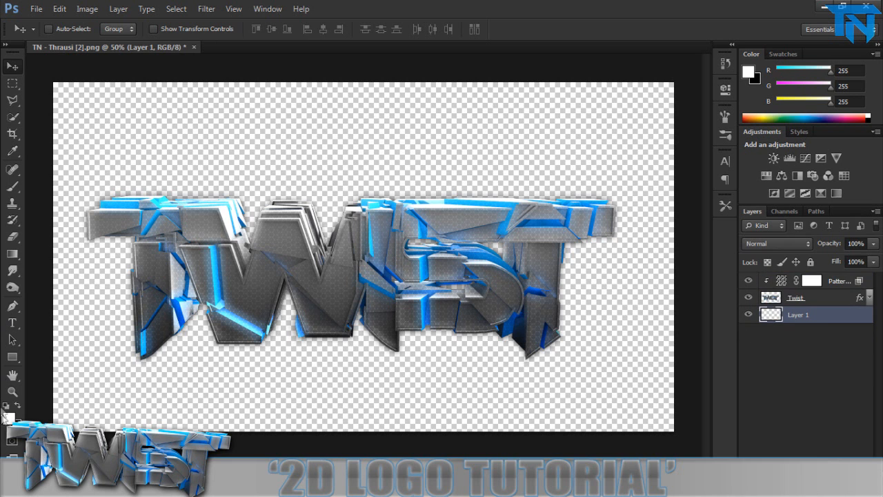
Fill the new bottom layer with a reversed radial gradient using the black-to-blue preset.
left_click(18, 407)
left_click(12, 151)
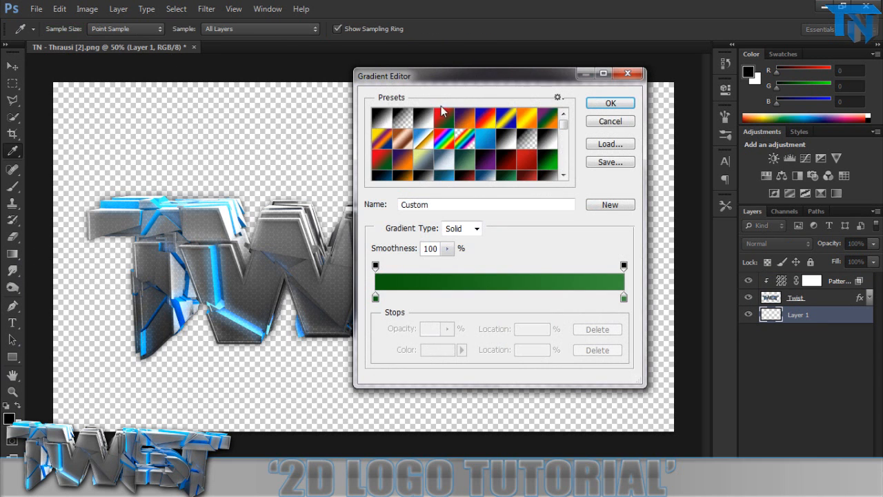
scroll(483, 145, "down", 2)
left_click(453, 146)
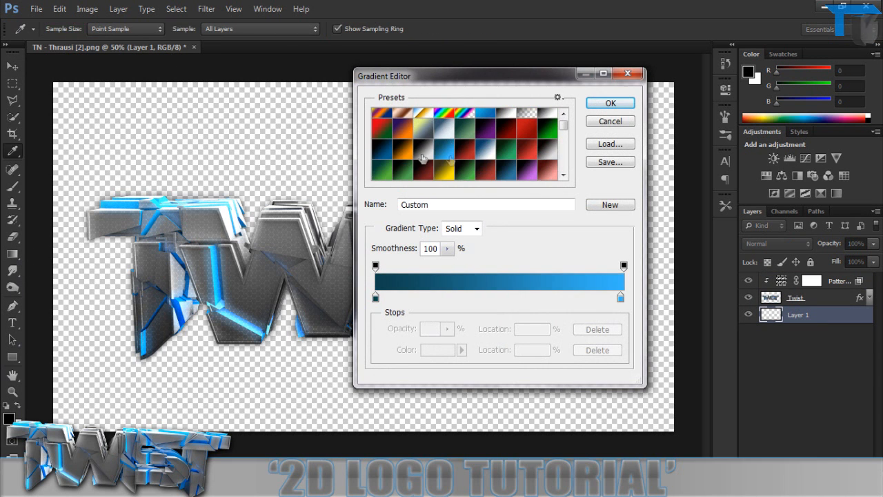
scroll(498, 141, "down", 1)
scroll(498, 141, "down", 1)
left_click(502, 141)
left_click(462, 169)
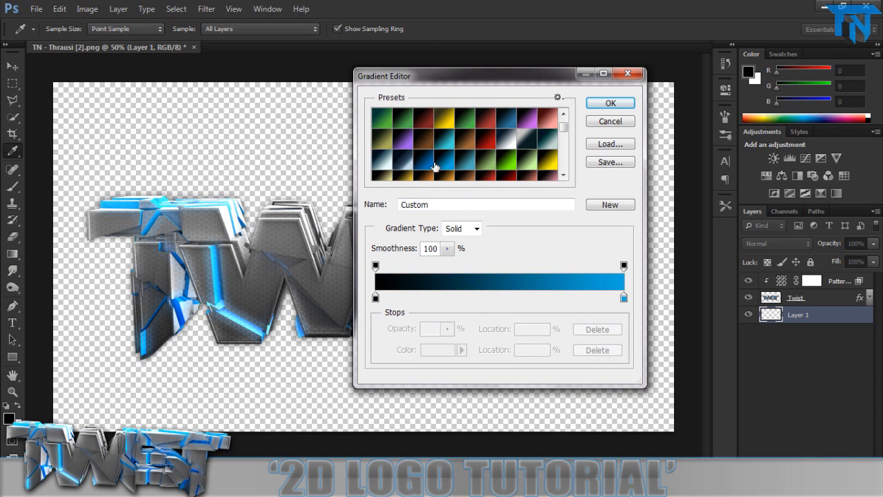
key("Return")
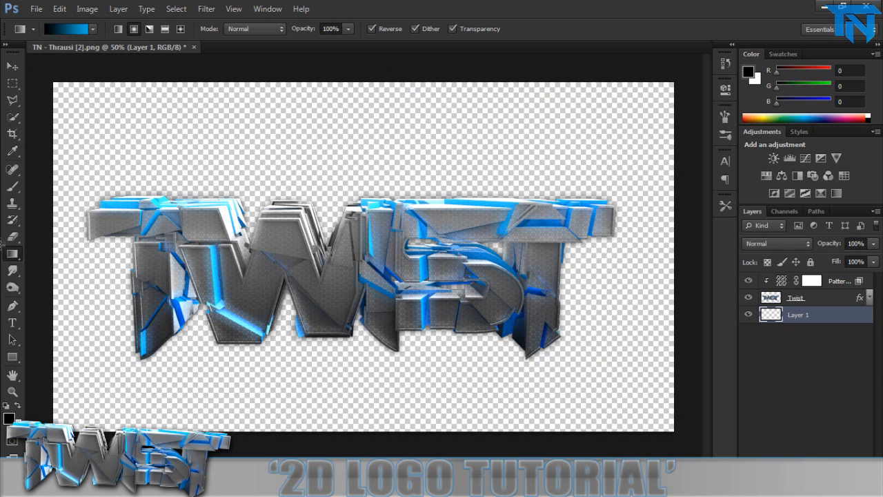
left_click_drag(1, 243, 1, 254)
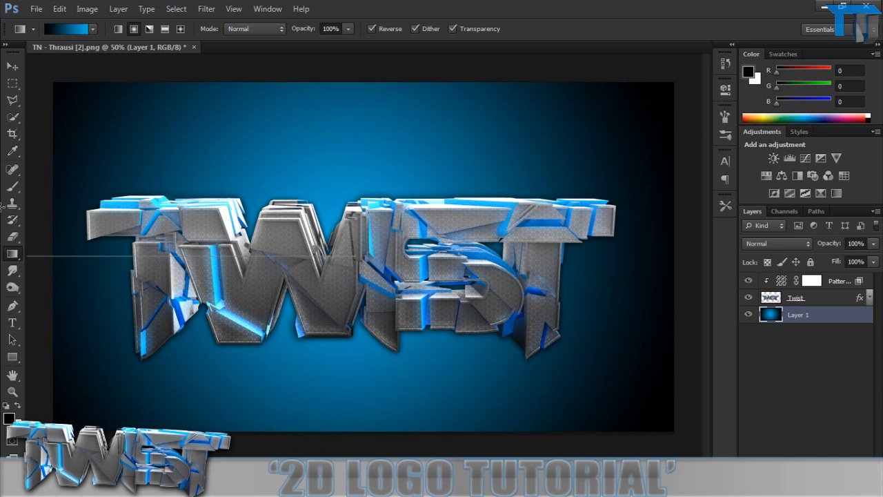
Change the gradient's black stop to dark blue 0e4151 at location 0% while keeping the bright blue end stop.
left_click(67, 28)
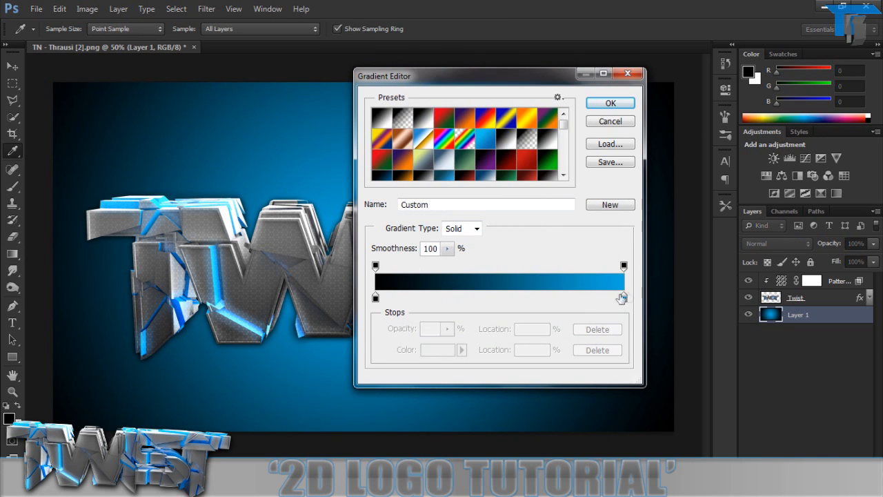
double_click(627, 302)
left_click(576, 109)
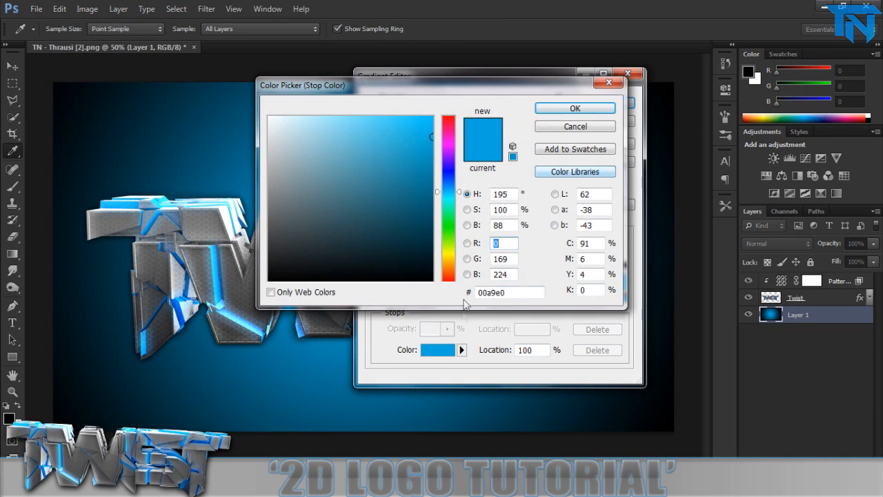
left_click(404, 299)
left_click(376, 301)
left_click(593, 350)
left_click_drag(404, 298, 375, 298)
left_click(429, 351)
left_click_drag(400, 248, 404, 228)
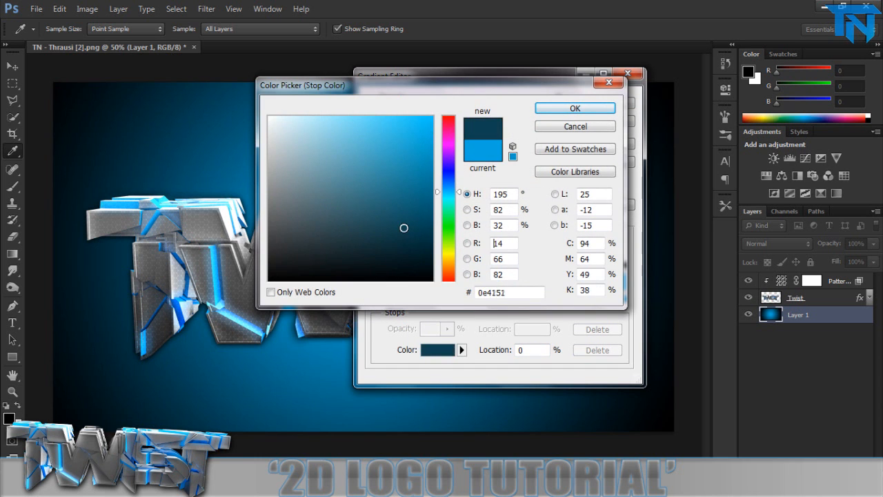
key("Return")
key("Return")
Redraw the radial gradient on the background layer from the canvas centre out to the edge of the canvas.
left_click_drag(419, 254, 21, 253)
left_click_drag(358, 247, 238, 242)
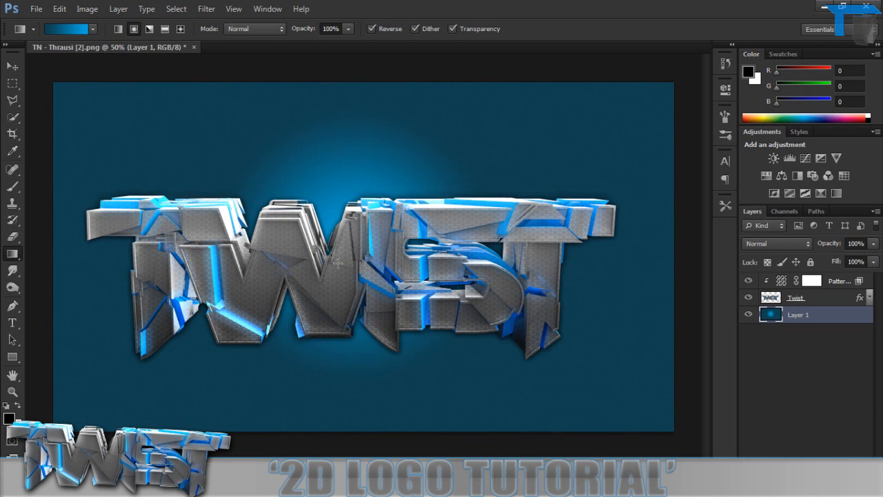
left_click_drag(87, 253, 77, 244)
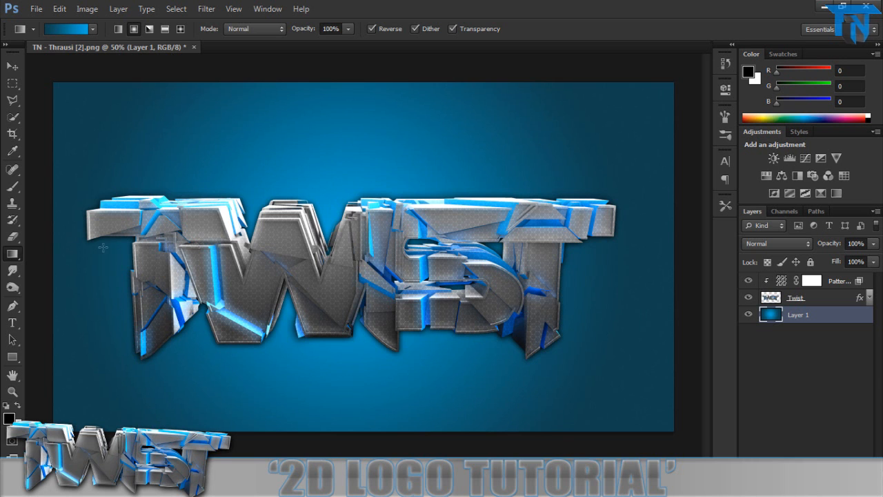
left_click_drag(400, 257, 53, 244)
left_click_drag(330, 264, 48, 253)
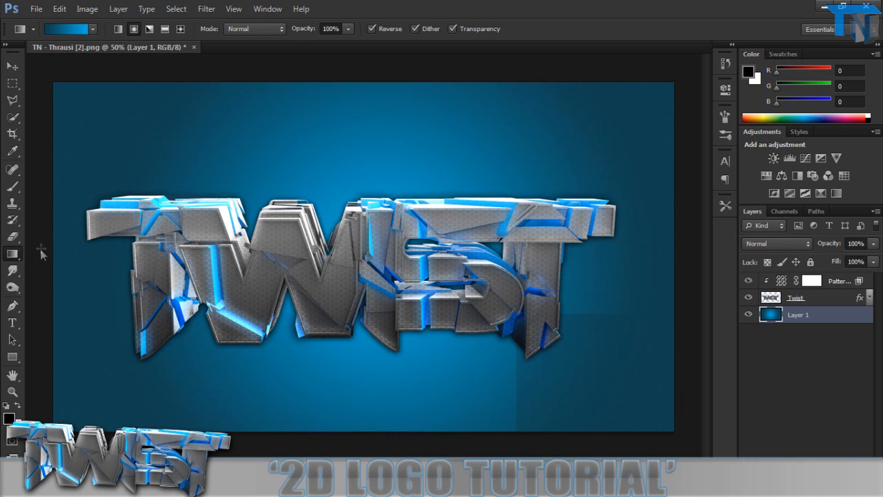
Open the layer style settings of the gradient background layer and enable Inner Glow.
left_click(13, 67)
double_click(848, 316)
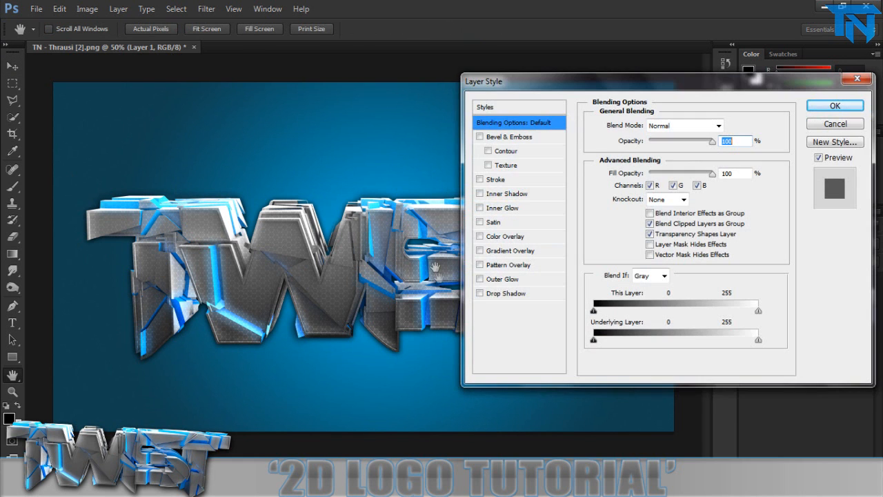
left_click(479, 208)
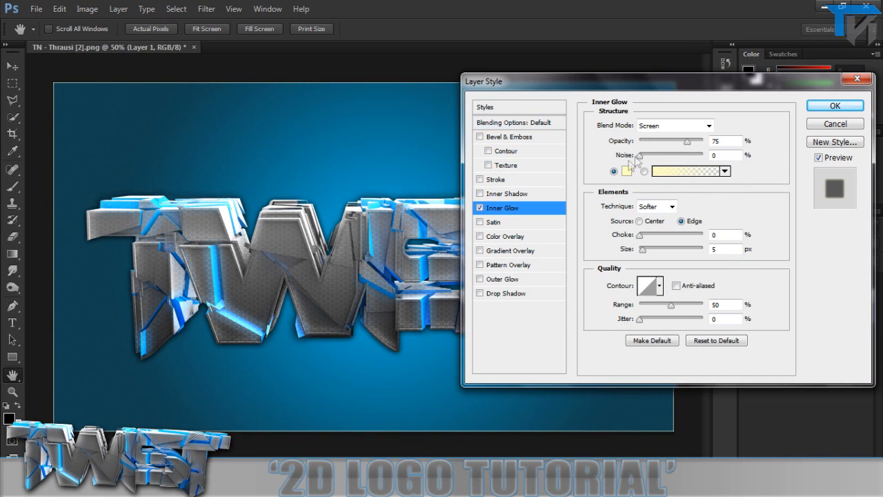
Try a white Inner Shadow on the background layer in place of the Inner Glow.
left_click(480, 208)
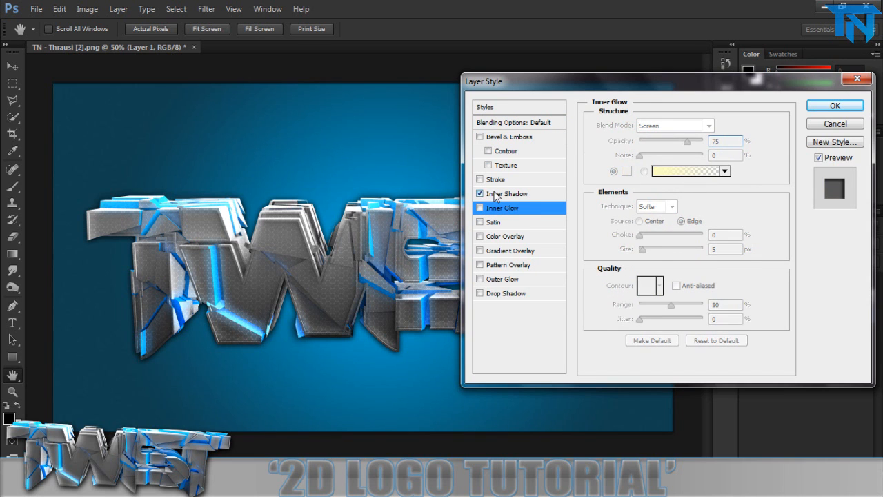
left_click(480, 193)
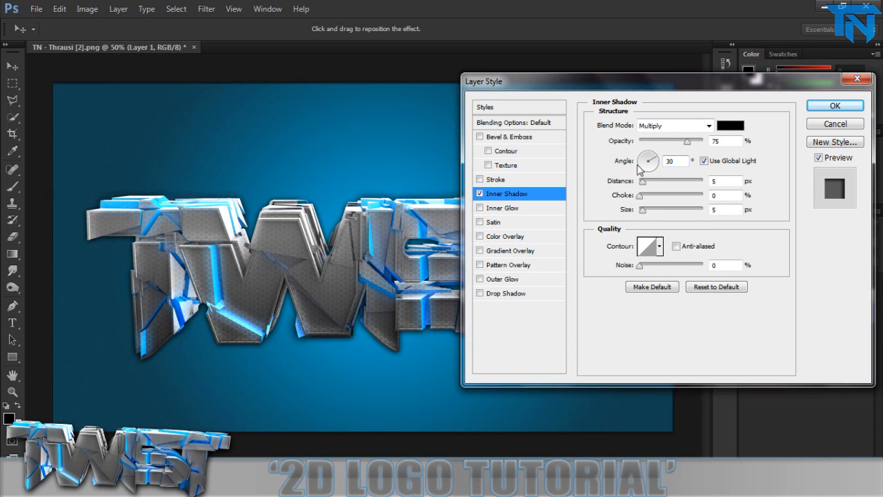
left_click(730, 126)
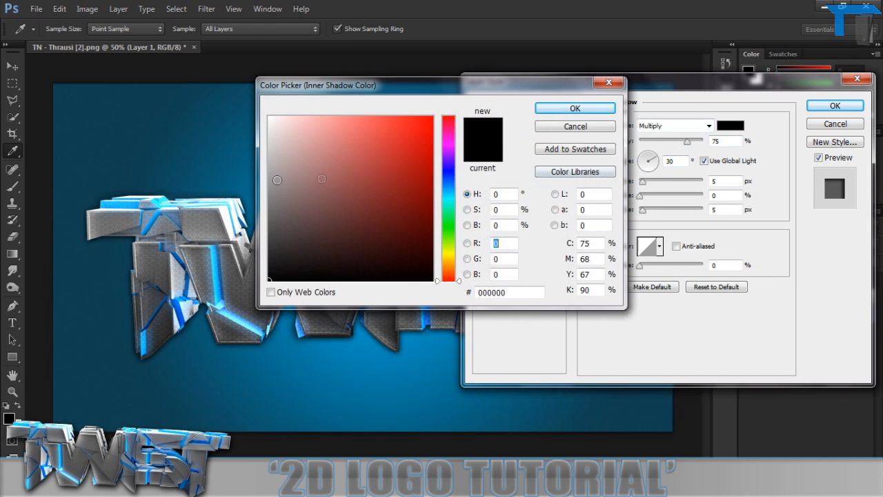
left_click(269, 118)
left_click(574, 108)
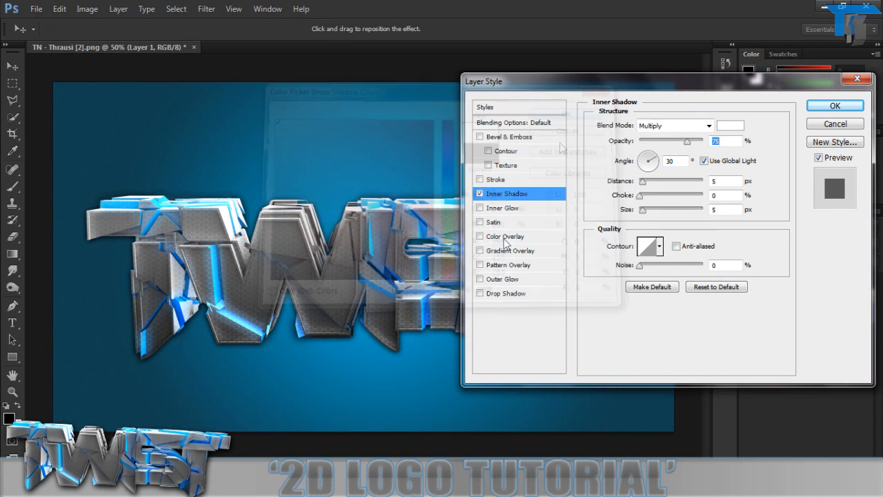
left_click(480, 194)
left_click(480, 207)
Set the background's Inner Glow to Overlay blending, white colour, 10 px size and 55% opacity.
left_click(652, 127)
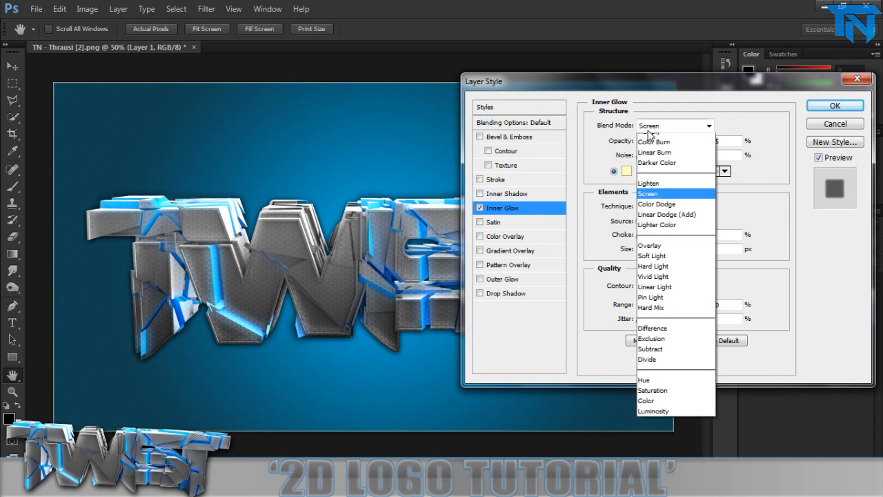
left_click(649, 294)
left_click(627, 171)
left_click(269, 118)
key("Return")
left_click_drag(725, 249, 677, 248)
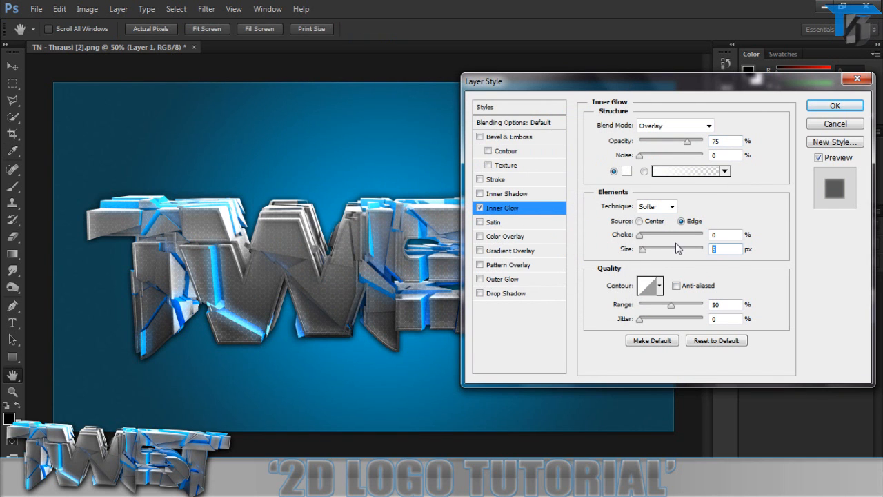
type("10")
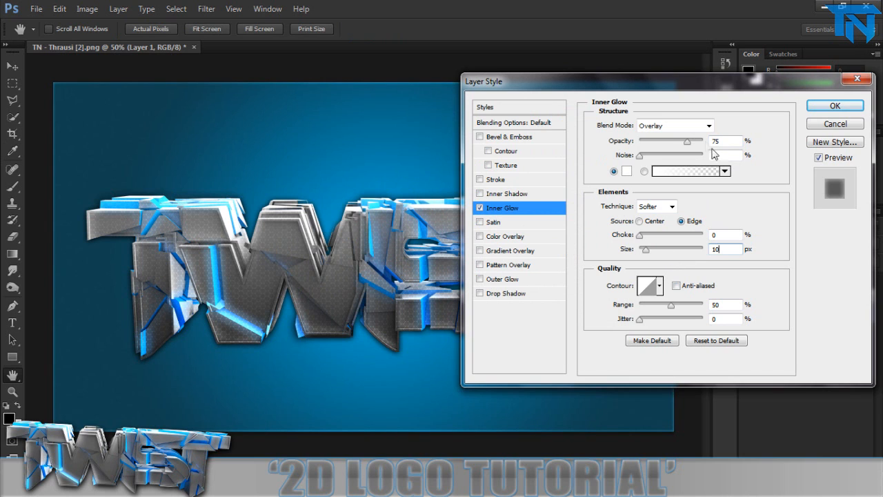
type("5")
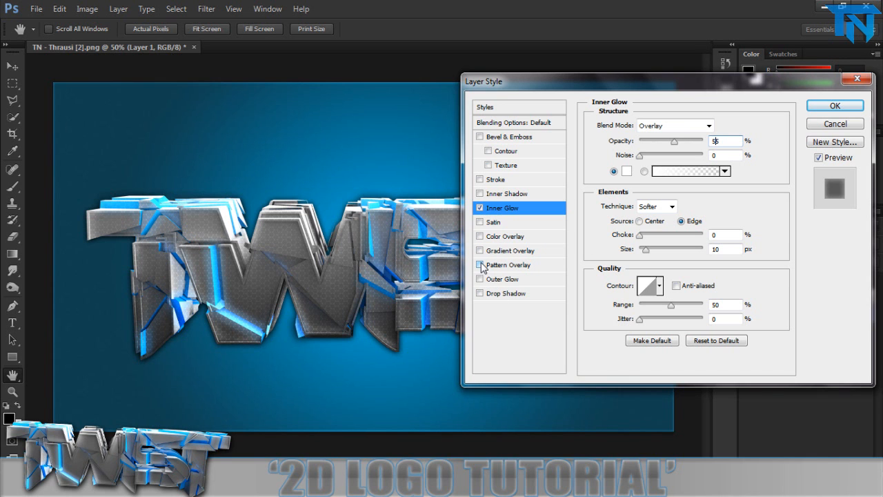
Add a Pattern Overlay to the background using a black diagonal pixel pattern and lower its opacity.
left_click(485, 265)
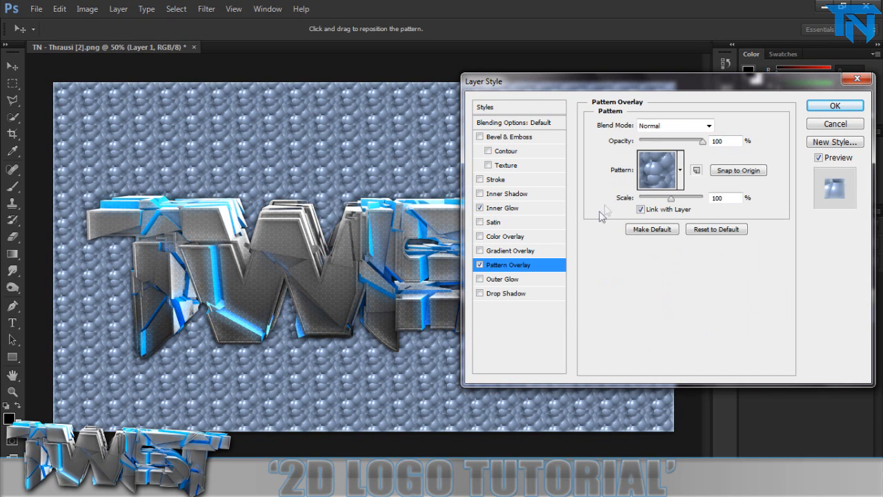
left_click(647, 187)
scroll(624, 243, "down", 5)
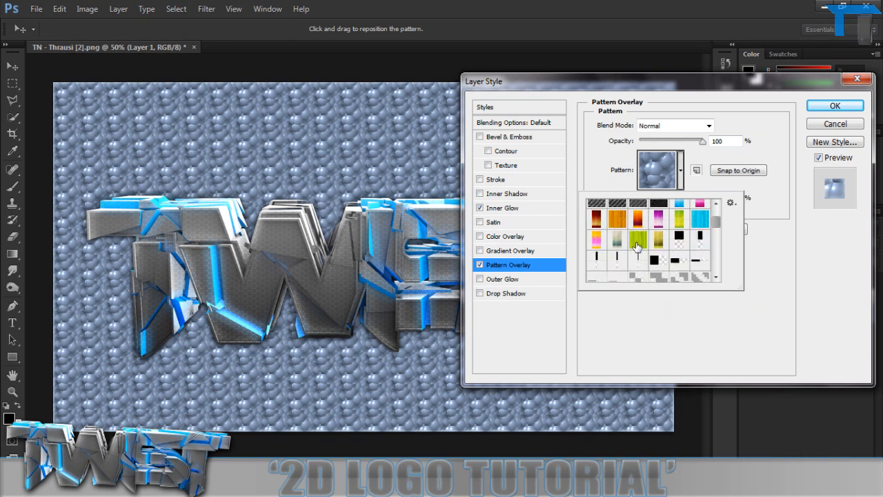
left_click(623, 241)
scroll(624, 245, "down", 4)
left_click(657, 252)
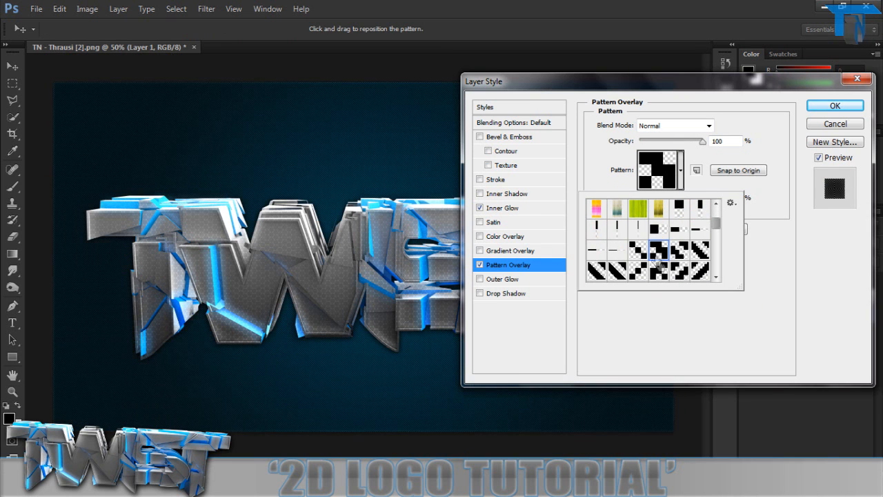
left_click(763, 314)
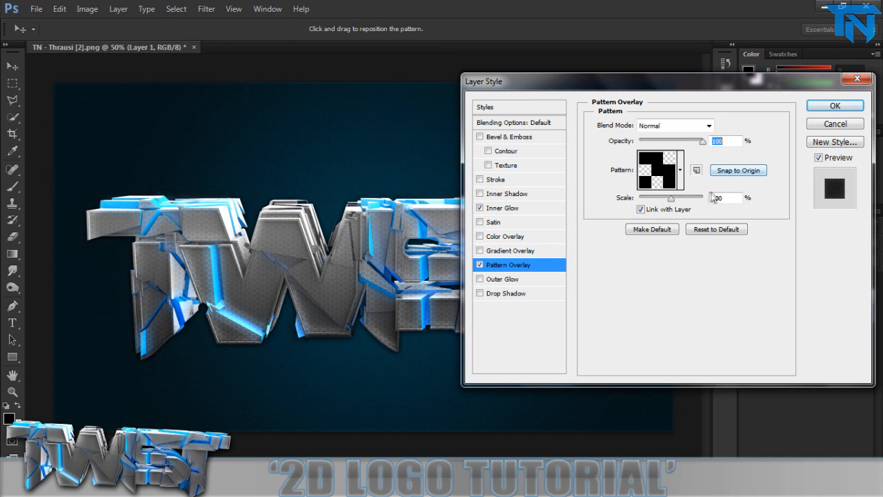
left_click_drag(702, 141, 665, 145)
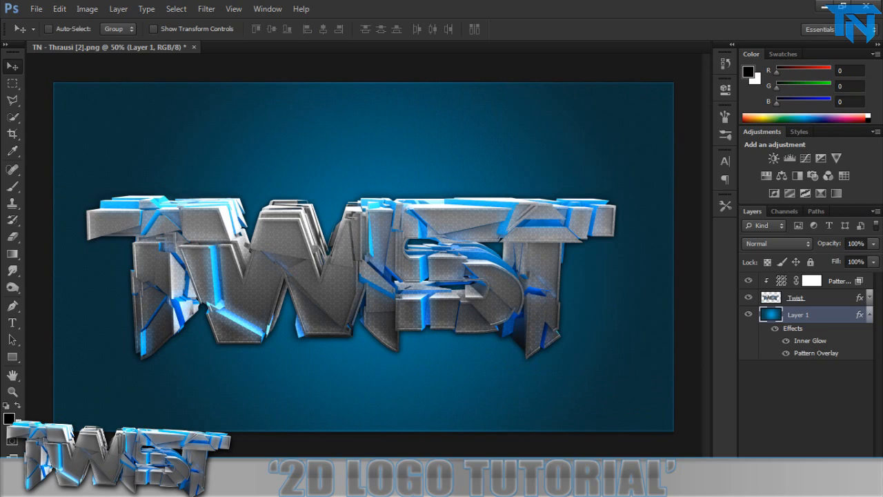
key("ctrl+1")
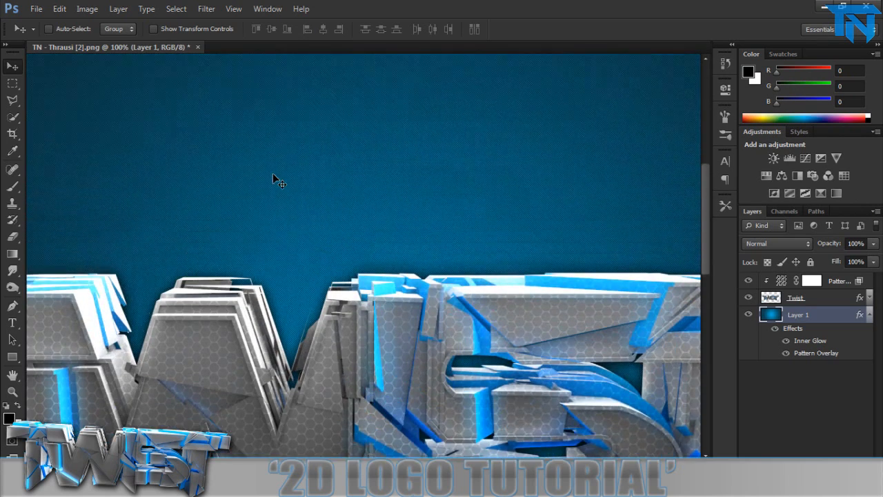
scroll(273, 173, "down", 2)
scroll(264, 189, "down", 1)
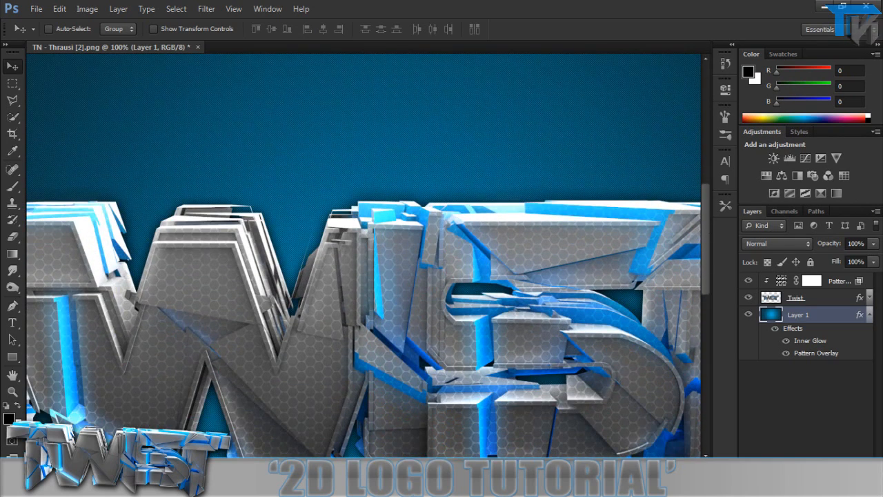
key("ctrl+minus")
key("ctrl+minus")
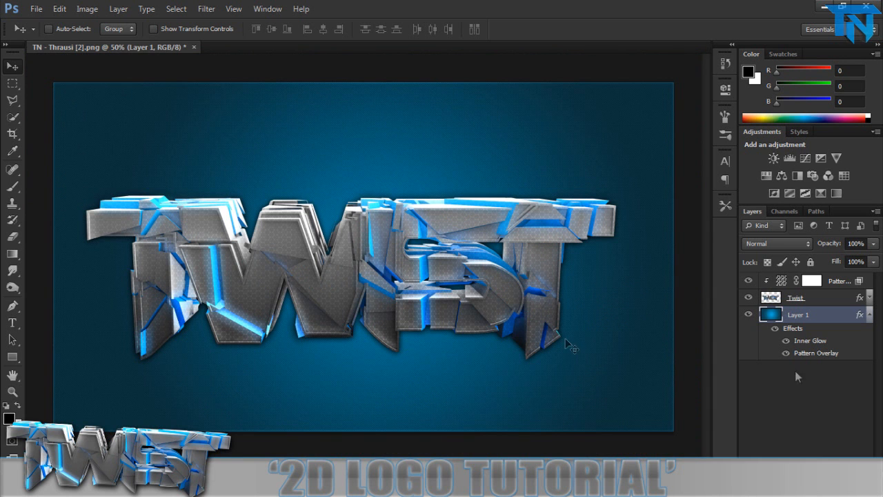
Add a vertical guide at 50% of the canvas.
left_click(232, 8)
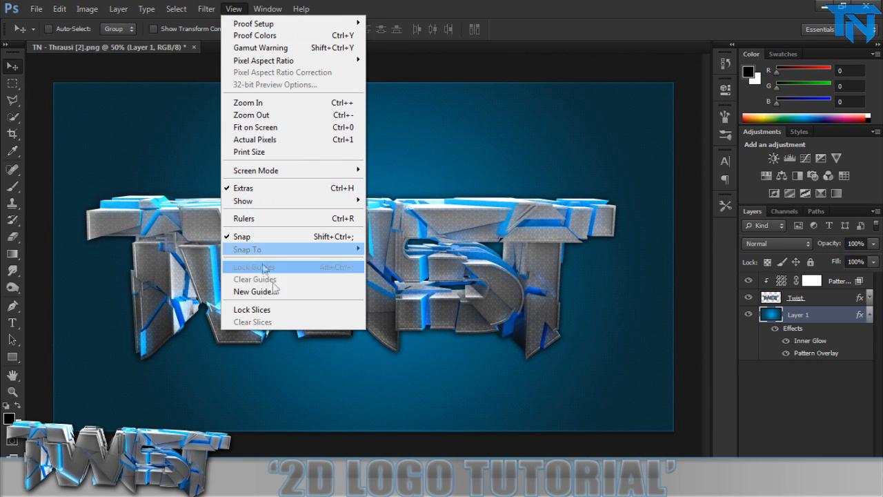
left_click(256, 290)
type("50%")
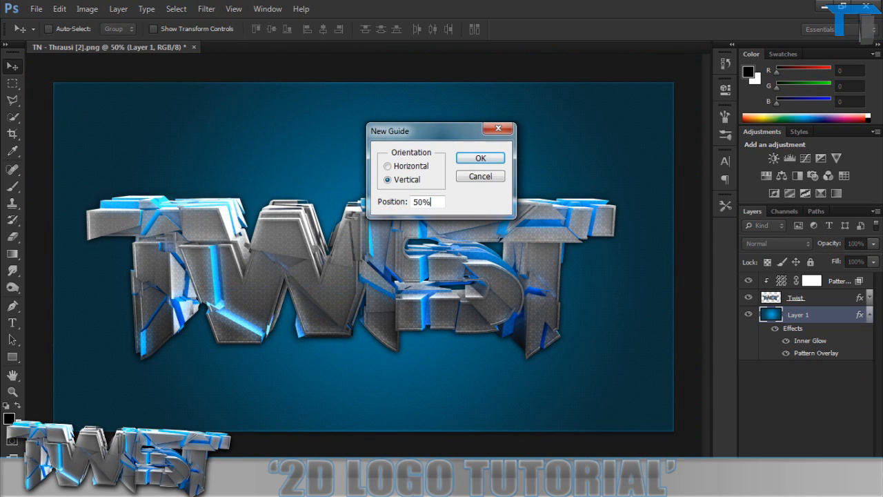
key("Return")
Add a horizontal guide at 50% of the canvas and lock the guides.
left_click(233, 8)
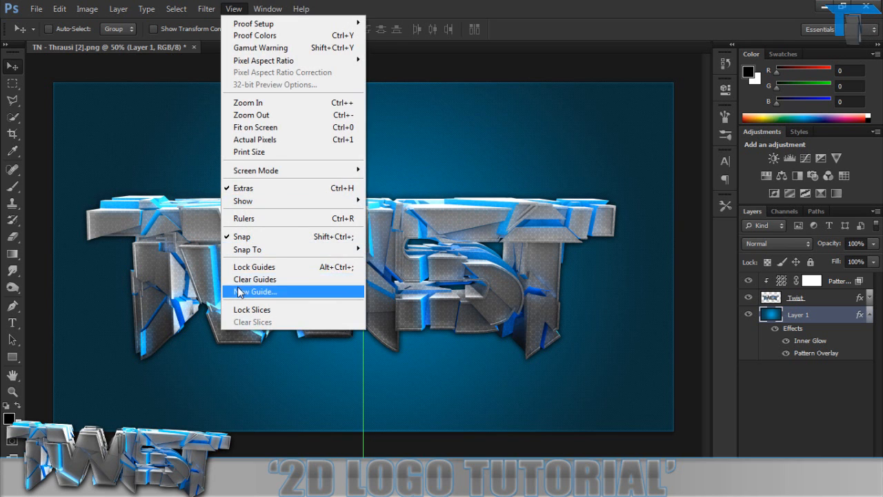
left_click(240, 293)
left_click(402, 165)
type("50%")
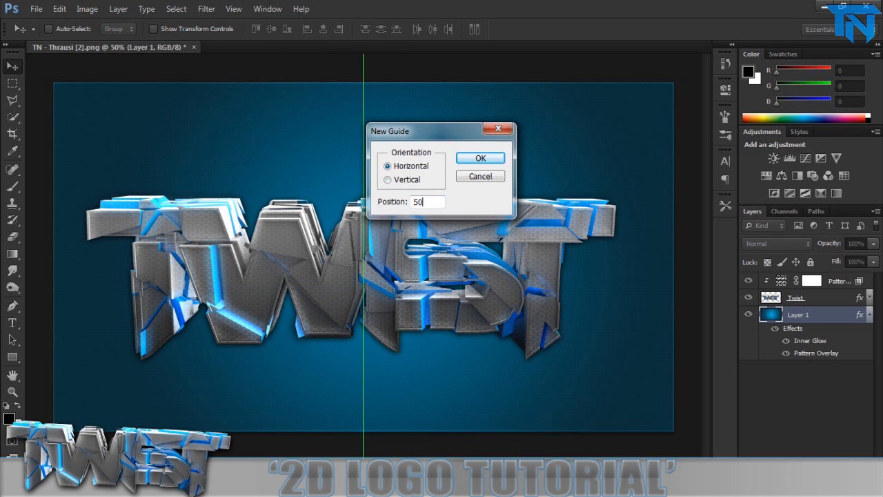
key("Return")
left_click(233, 8)
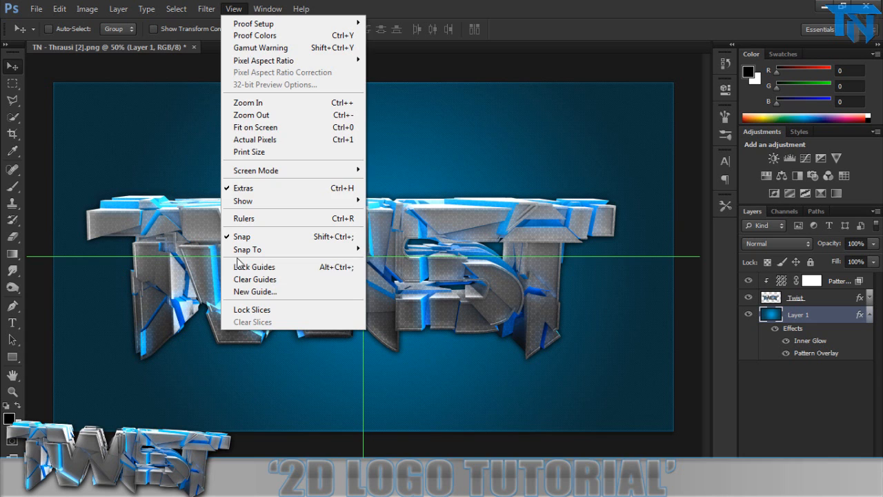
left_click(239, 263)
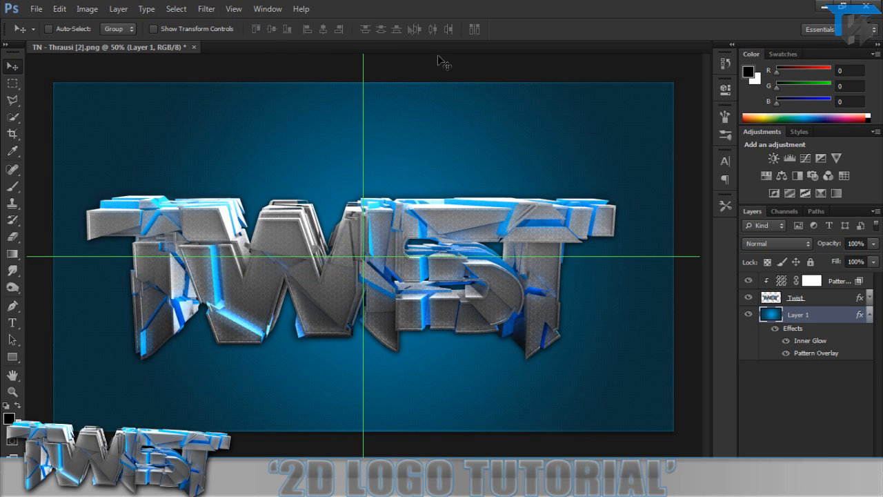
Select the Twist layer together with its clipped pattern fill and move both roughly to the canvas centre.
left_click(819, 297)
left_click(866, 314)
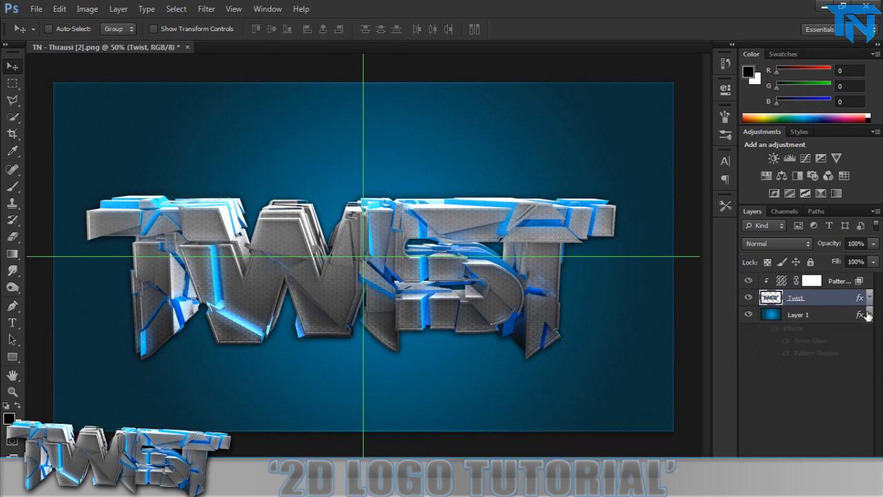
left_click(842, 285, "shift")
left_click_drag(281, 236, 287, 240)
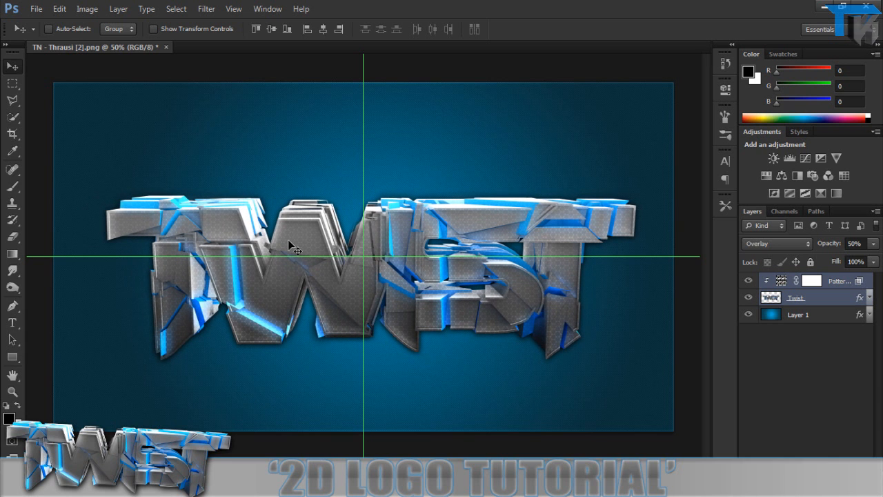
Nudge the TWIST logo and its pattern fill left and up to centre them on the crossing guides.
key("Left")
key("Left")
key("Left")
key("Left")
key("Left")
key("Up")
key("Up")
key("Up")
key("Up")
key("Up")
key("Up")
key("Up")
key("Up")
key("Up")
key("Up")
key("Up")
key("Left")
key("Left")
key("Left")
key("Left")
key("Left")
key("Left")
key("Up")
key("Up")
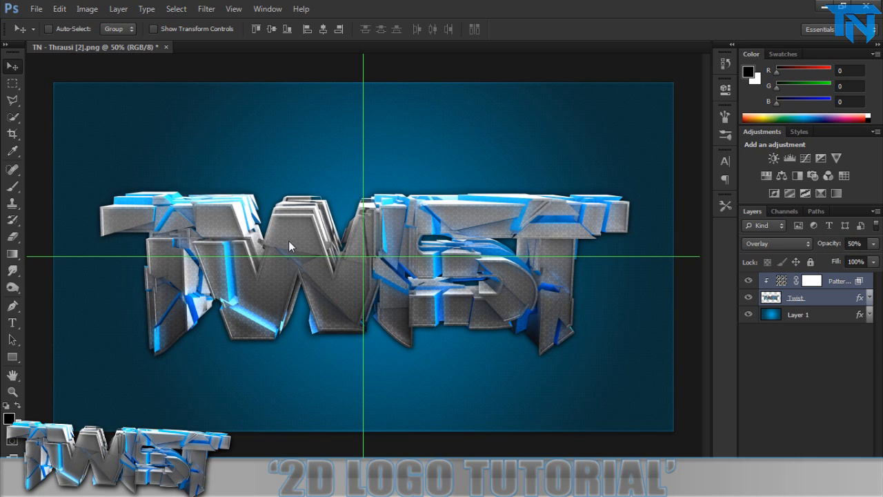
key("Left")
key("Left")
key("Left")
key("Left")
key("Up")
key("Up")
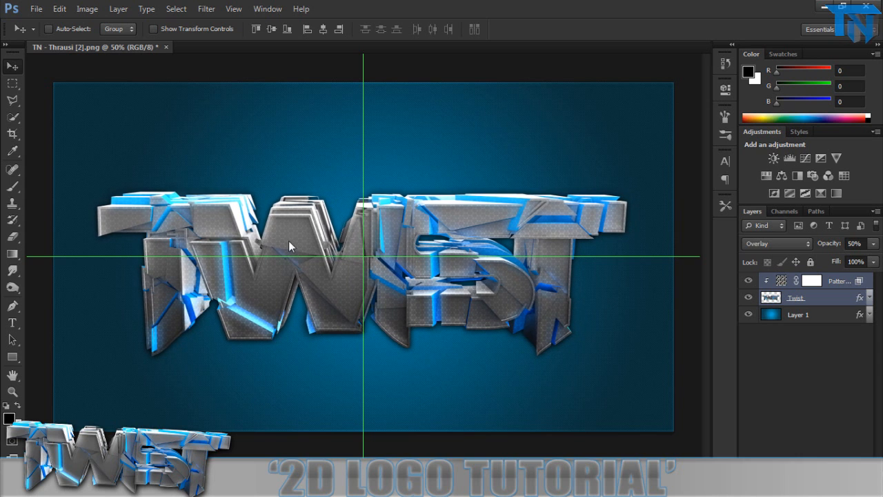
Duplicate the Twist layer, free-transform the copy so it juts out above the original, and place it beneath the Twist layer.
left_click(809, 299)
key("ctrl+j")
key("ctrl+t")
left_click_drag(233, 432, 216, 428)
key("Return")
left_click_drag(818, 302, 810, 322)
Apply a Smart Blur to the Twist copy layer with a radius of 5.0 and High quality.
left_click(205, 8)
mouse_move(290, 140)
left_click(380, 295)
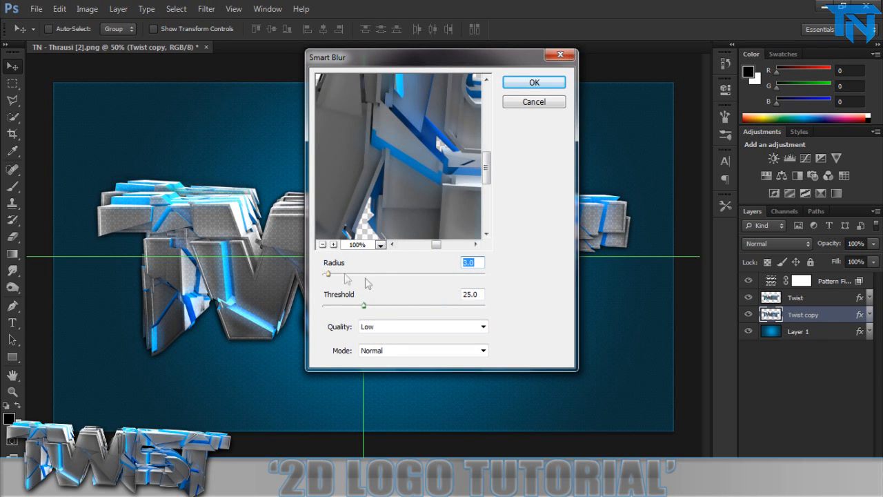
type("5")
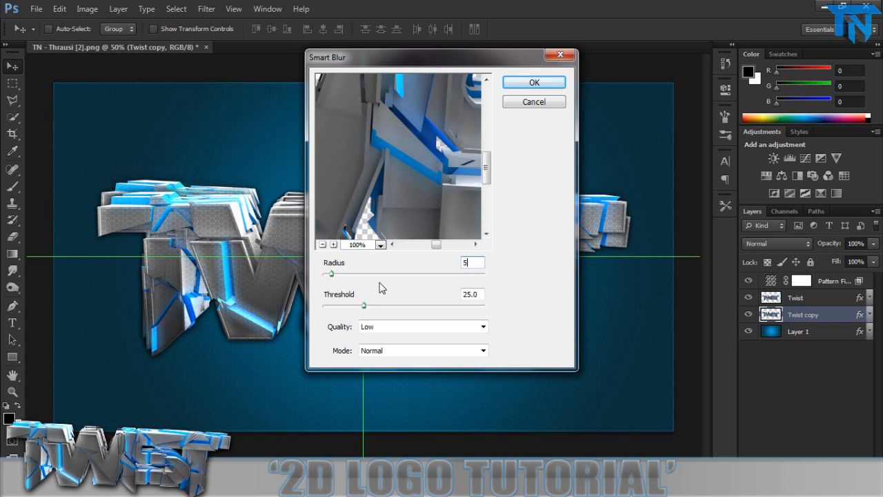
left_click(422, 327)
left_click(414, 360)
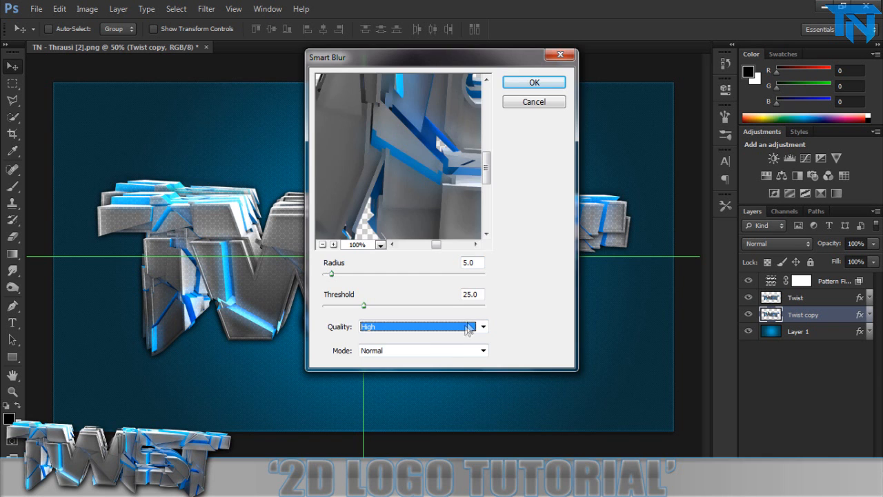
key("Return")
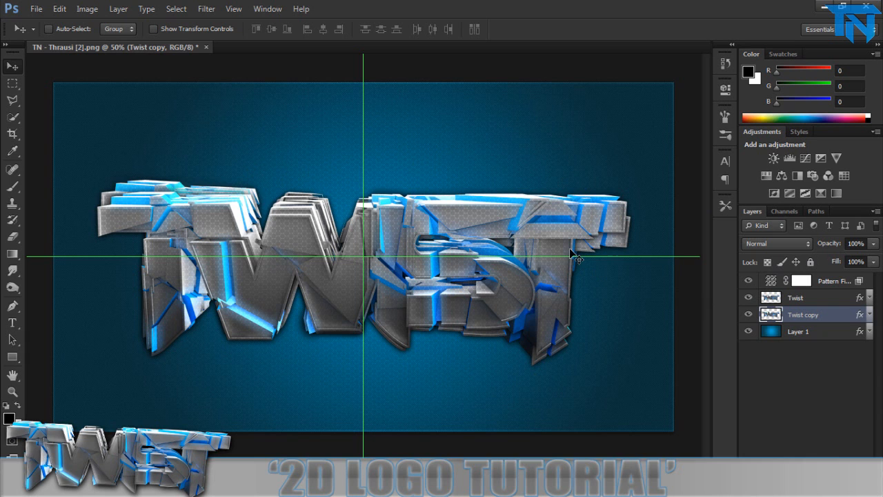
Try several blend modes on the Twist copy layer and set it to Vivid Light.
left_click(787, 246)
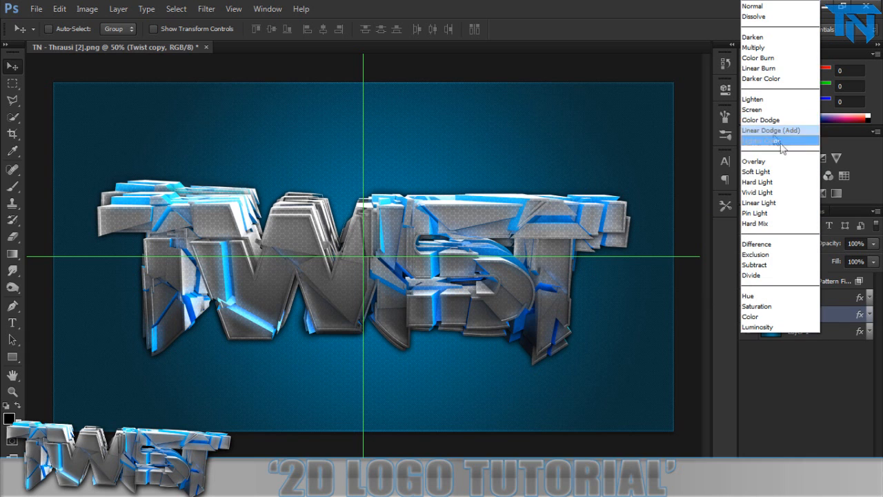
left_click(767, 169)
key("Down")
key("Down")
key("Down")
key("Down")
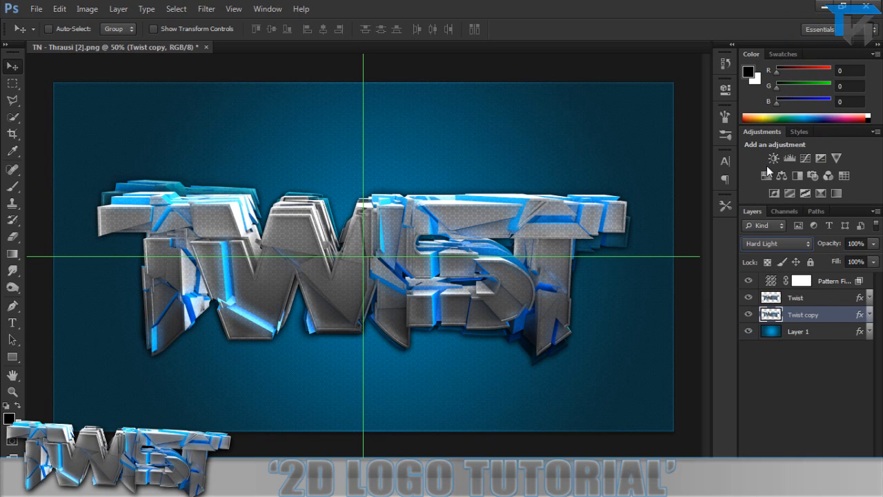
key("Up")
key("Up")
key("Up")
key("Up")
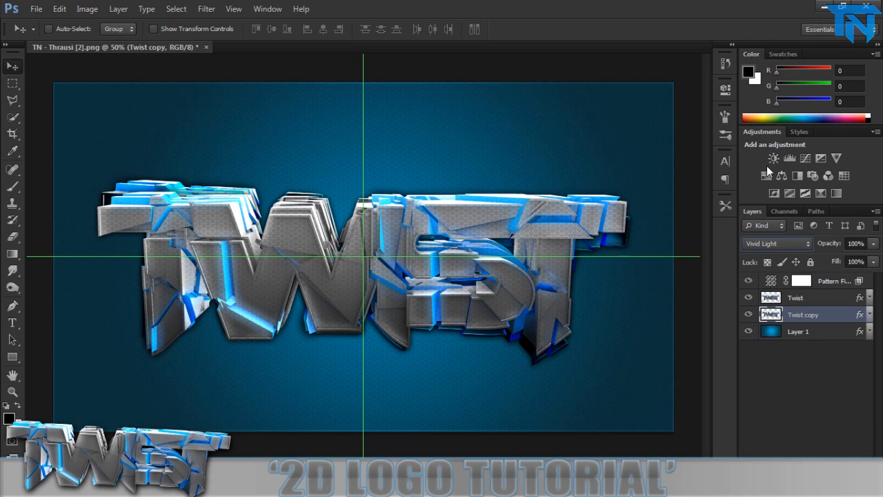
key("Down")
key("Down")
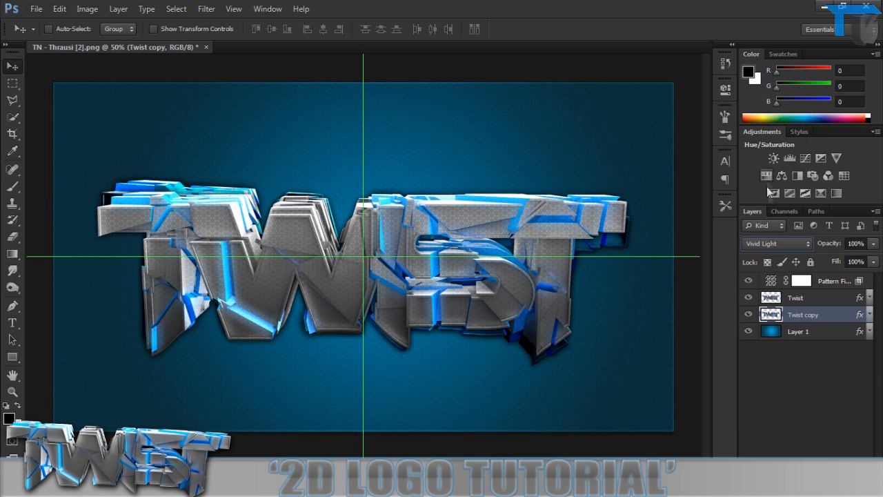
Apply the Crystallize filter to the Twist copy layer with a cell size of 10.
left_click(206, 9)
mouse_move(276, 139)
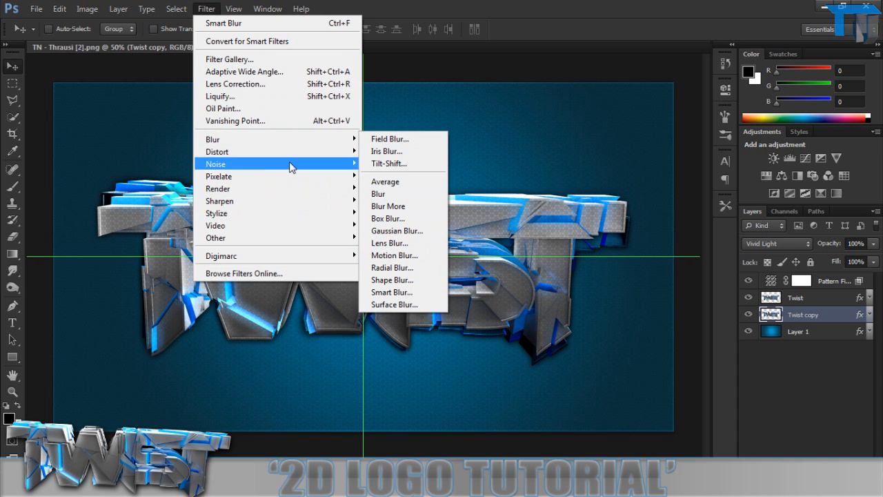
mouse_move(302, 176)
left_click(427, 187)
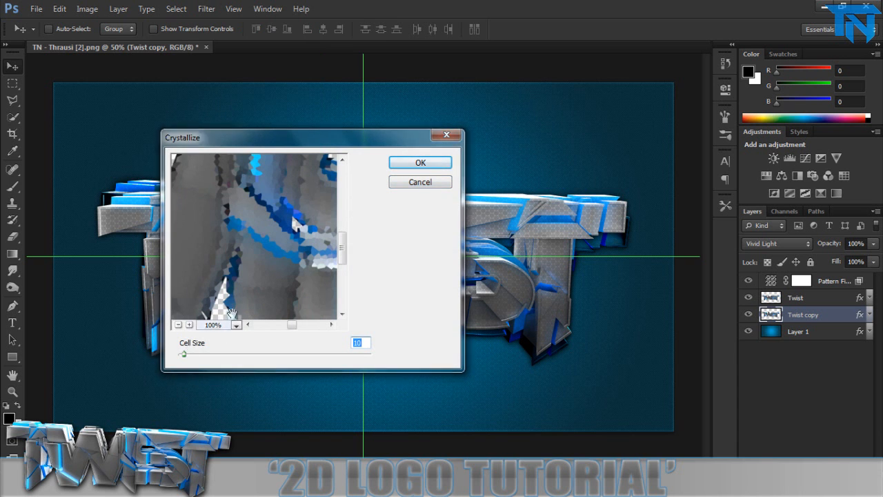
key("Return")
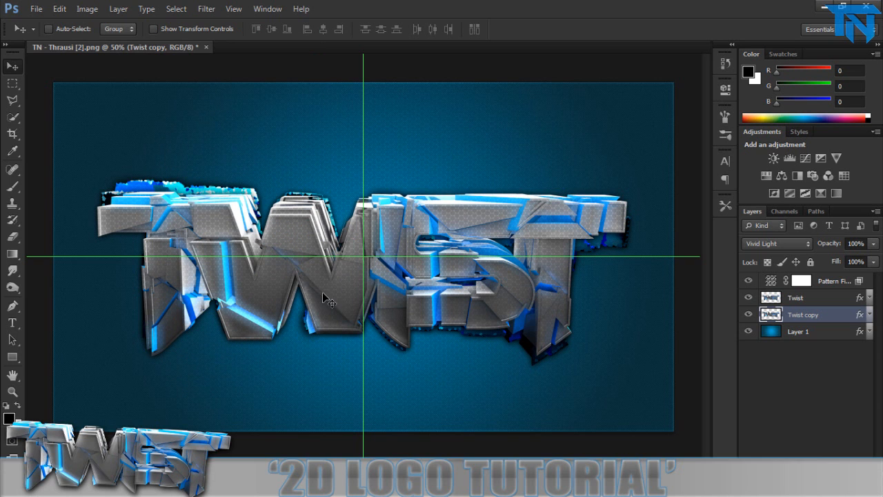
Set the Twist copy layer's opacity to 40%.
left_click(859, 240)
type("40")
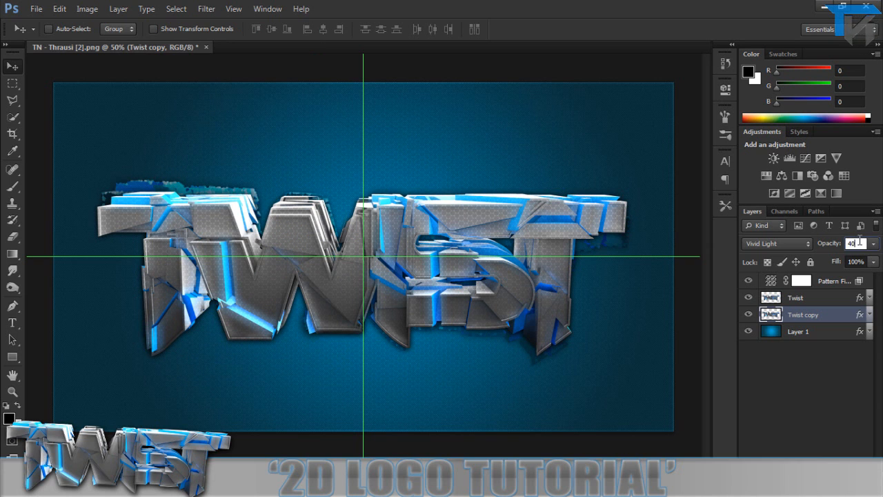
key("Return")
Free-transform the Twist copy layer, adjusting its size and position so it juts out only slightly behind the logo.
key("ctrl+t")
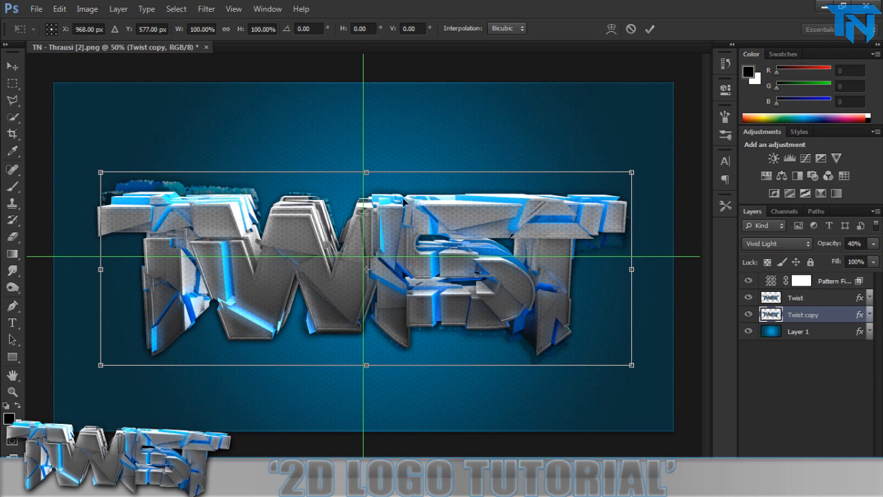
left_click_drag(101, 172, 118, 179)
left_click_drag(96, 347, 96, 350)
left_click_drag(204, 257, 200, 254)
left_click_drag(114, 268, 101, 270)
key("Return")
Lower the Twist copy layer's opacity to 20% and set its blend mode to Soft Light.
left_click(855, 242)
type("20")
key("Return")
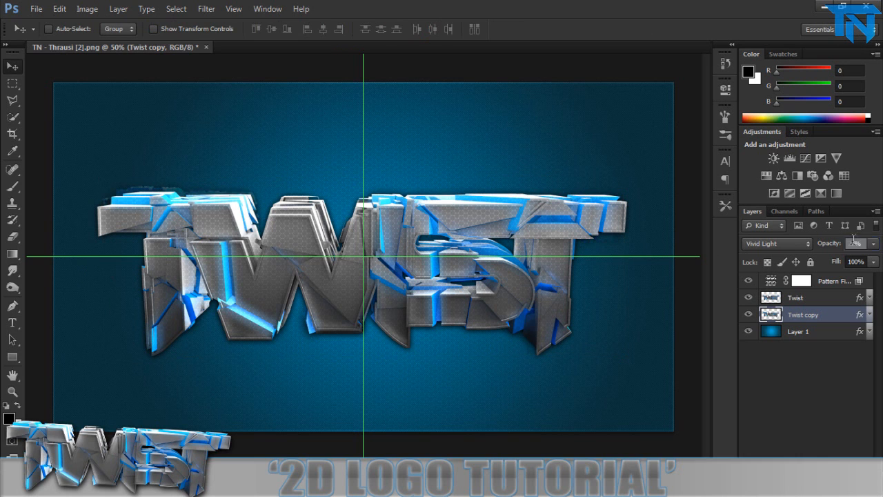
left_click(779, 249)
left_click(787, 164)
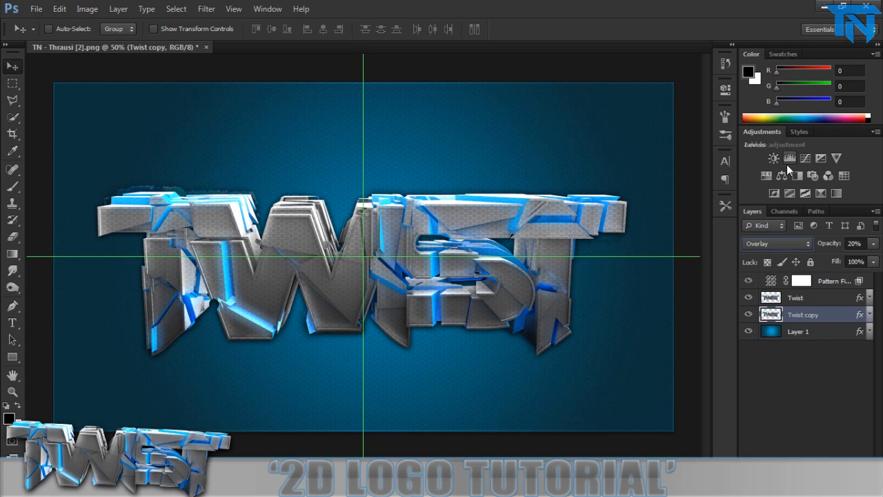
key("Down")
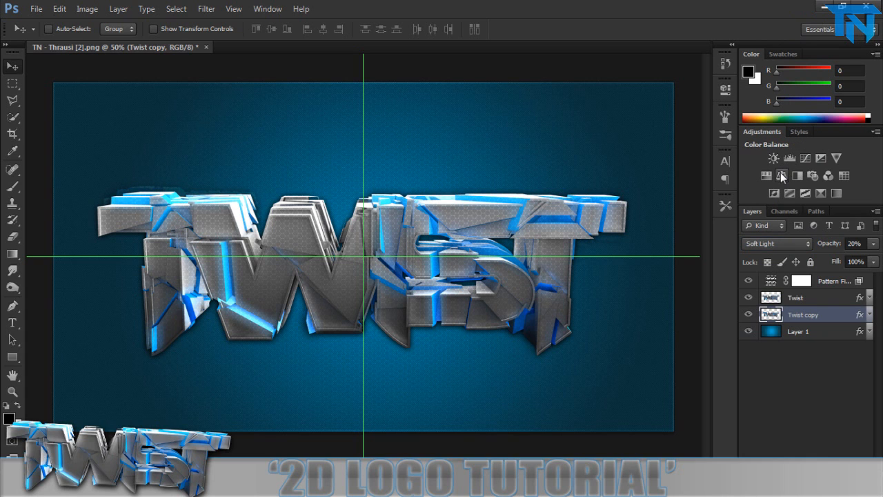
Duplicate the Twist layer, place the copy directly beneath the original, and free-transform it to jut out around the logo.
left_click(845, 303)
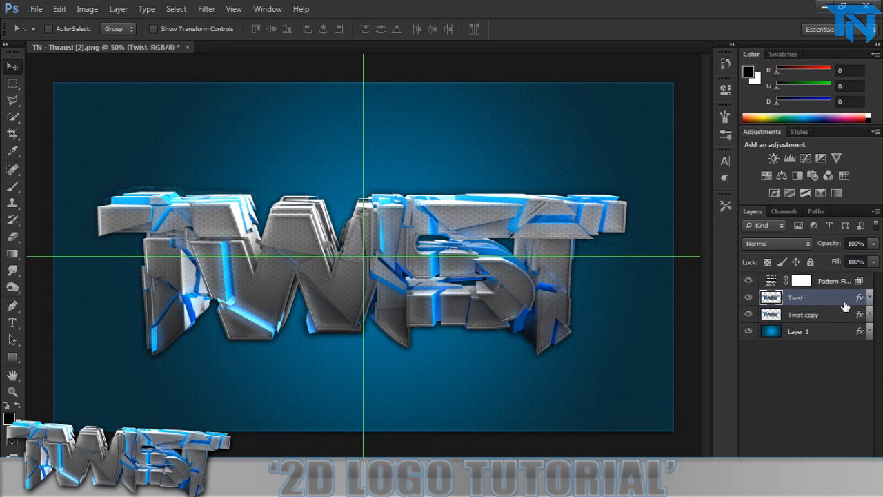
key("ctrl+j")
double_click(843, 303)
key("Escape")
left_click_drag(832, 304, 829, 321)
key("ctrl+t")
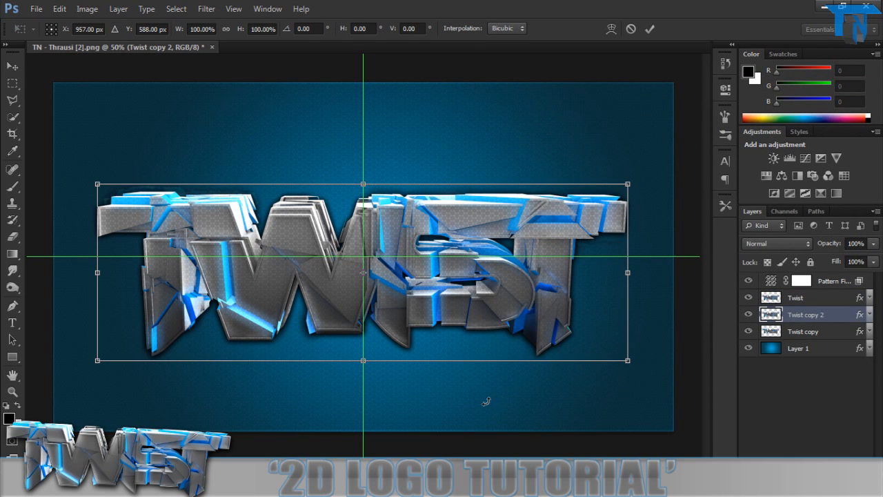
left_click_drag(488, 401, 485, 400)
key("Return")
Start the Displace filter on Twist copy 2 with scales of 10, Stretch To Fit and Repeat Edge Pixels.
left_click(207, 9)
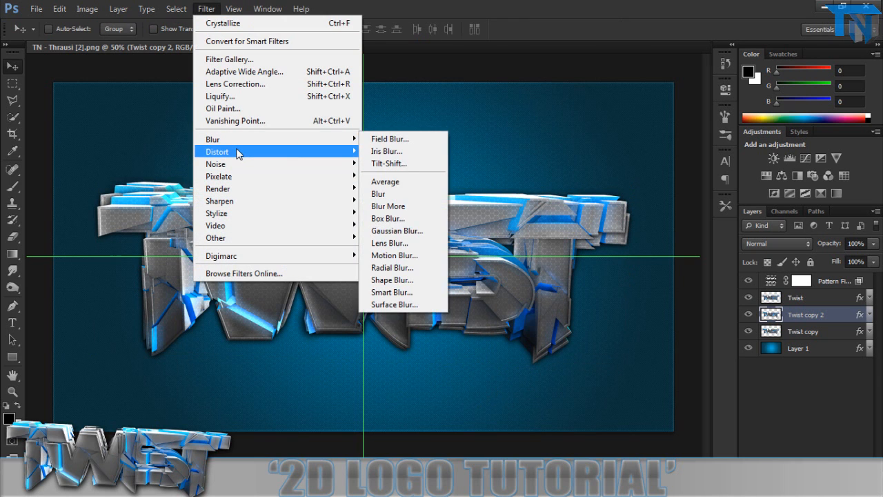
mouse_move(239, 151)
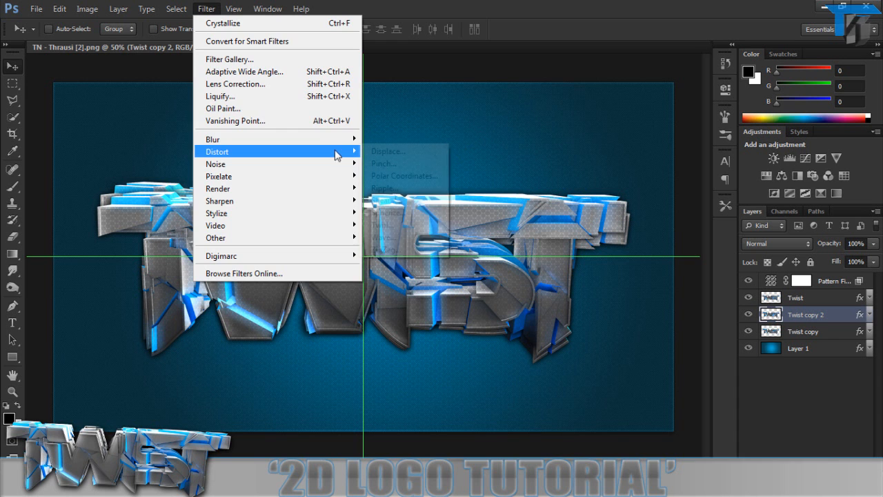
left_click(397, 152)
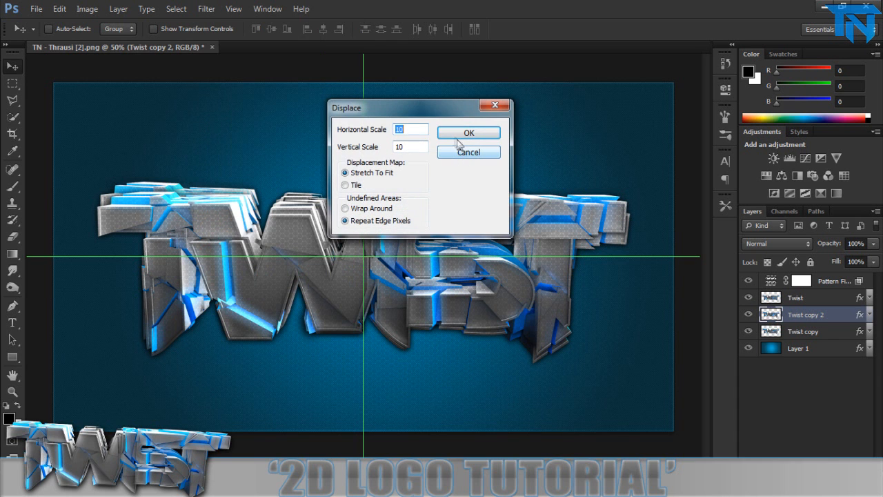
left_click(454, 135)
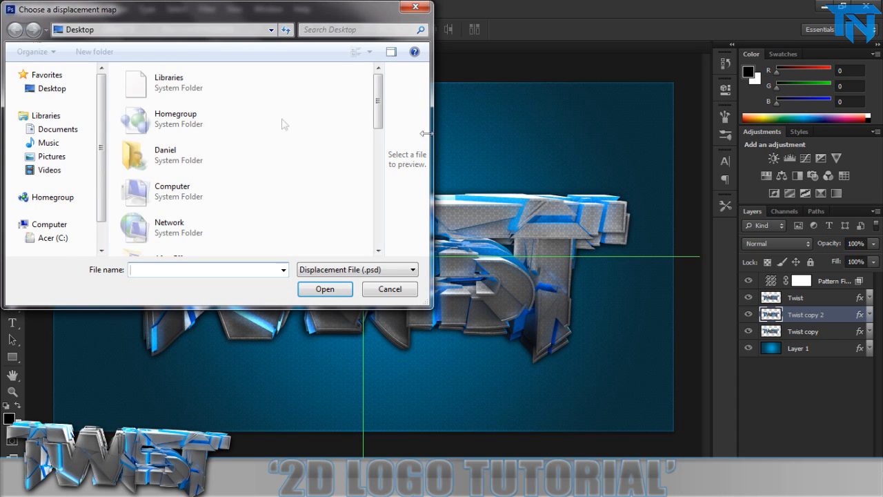
Browse to the PSD folder in Photoshop > GFX PACK and load Displace01 as the displacement map.
left_click_drag(377, 101, 376, 172)
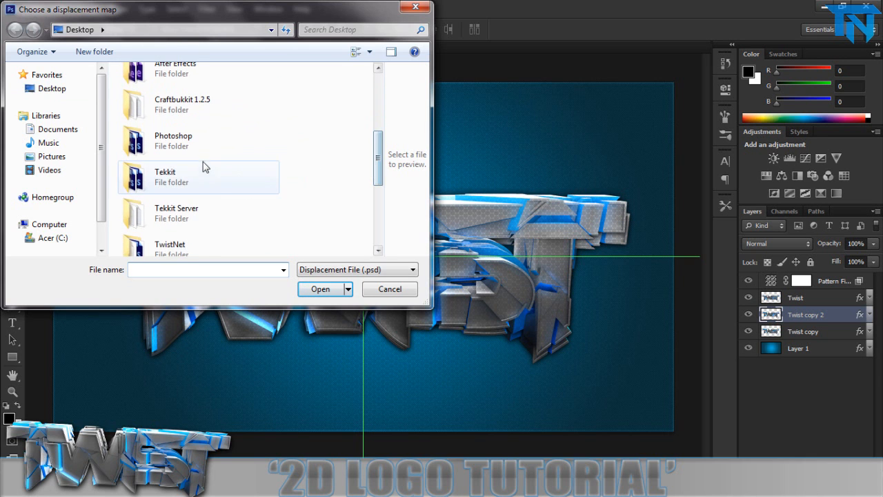
double_click(204, 167)
left_click(14, 30)
left_click(153, 198)
double_click(153, 197)
left_click_drag(379, 103, 376, 121)
double_click(187, 152)
scroll(197, 172, "down", 3)
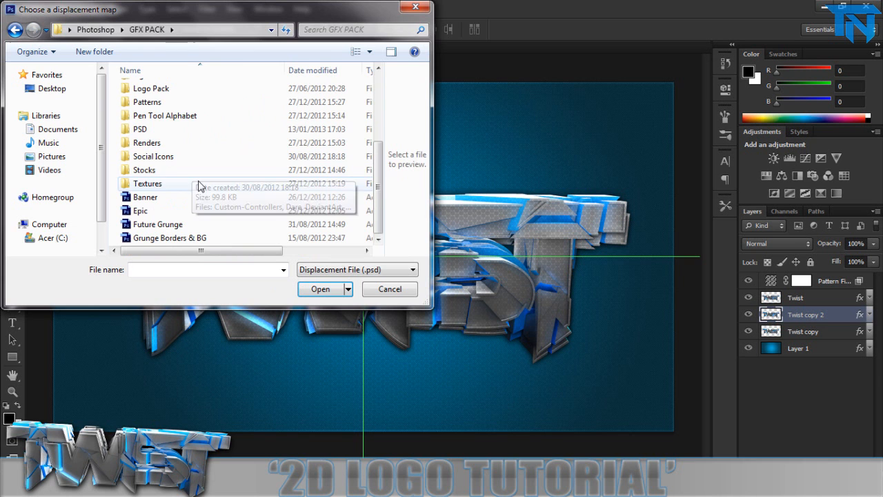
double_click(166, 130)
scroll(222, 129, "down", 5)
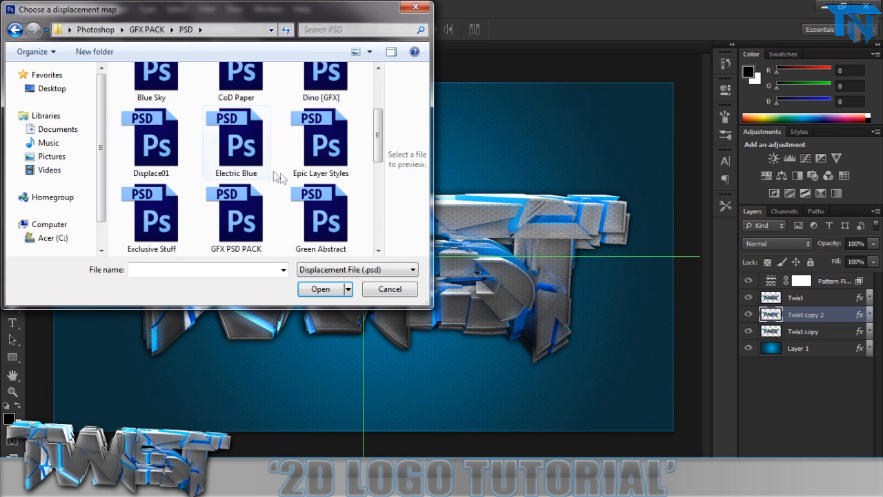
scroll(223, 130, "up", 5)
left_click(152, 121)
left_click(320, 288)
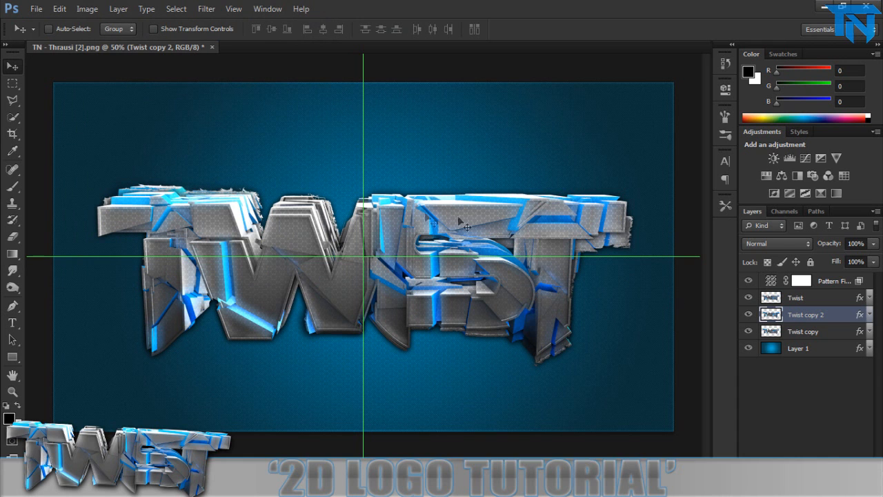
Set the Twist copy 2 layer to Overlay blend mode at 50% opacity.
left_click(775, 244)
left_click(752, 165)
key("Up")
key("Up")
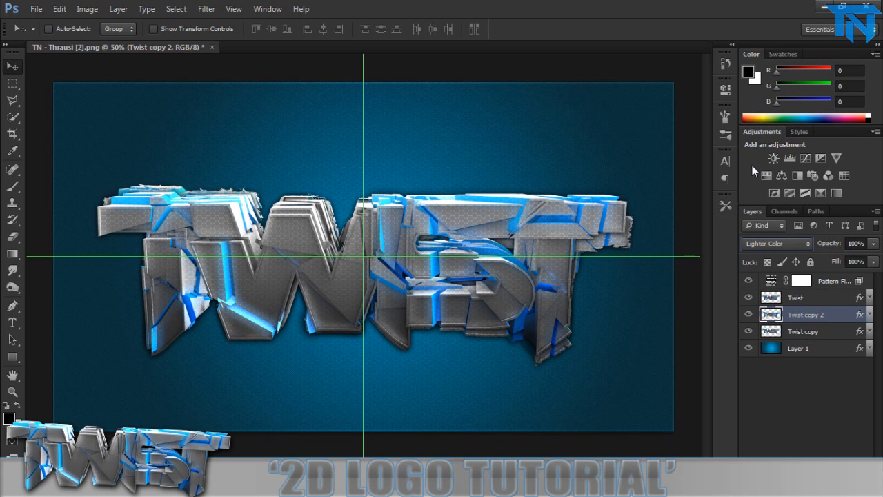
key("Down")
double_click(856, 245)
type("50")
key("Return")
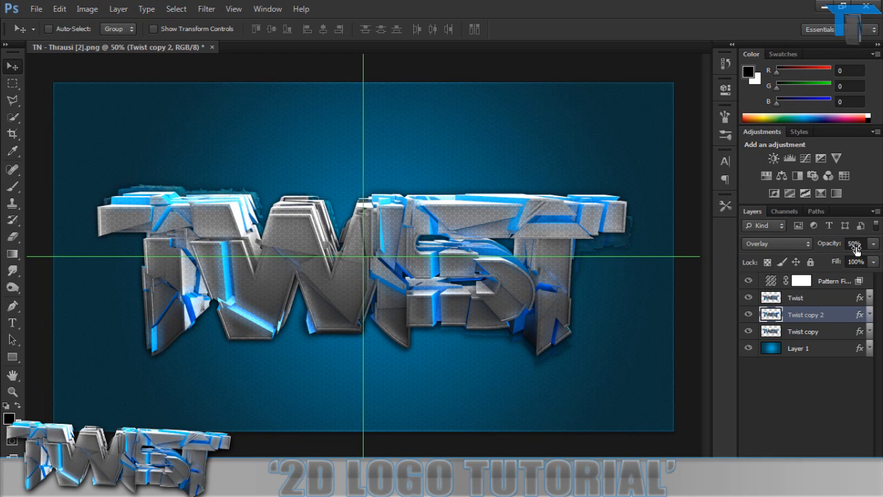
Free-transform Twist copy 2 to shift it slightly up and left behind the logo.
key("ctrl+t")
left_click_drag(245, 279, 242, 276)
key("Return")
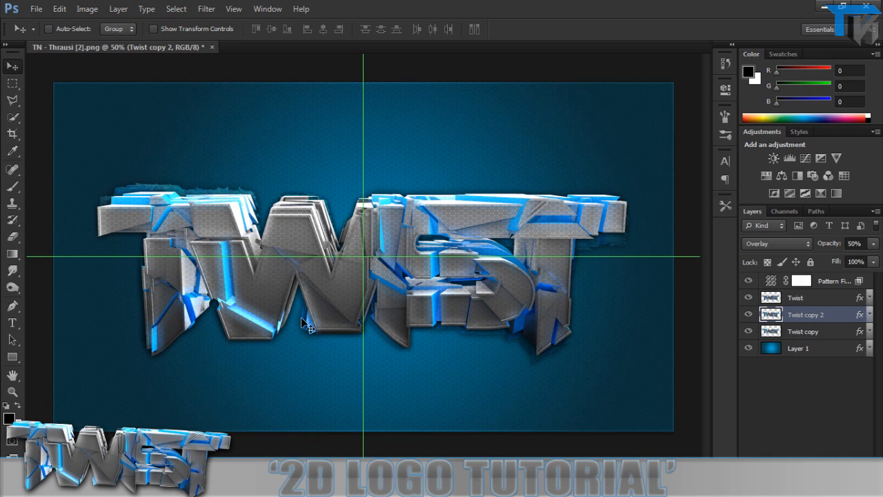
Clip the pattern fill layer to the Twist layer.
left_click(833, 286, "alt")
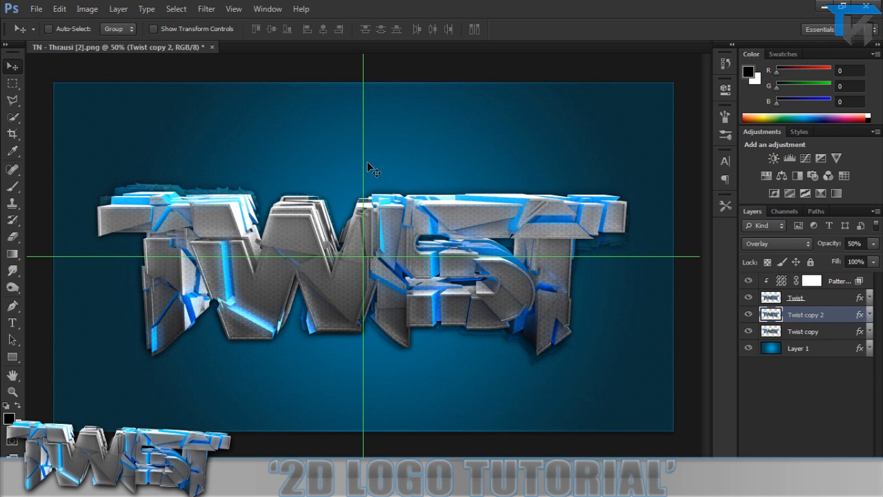
left_click(31, 8)
left_click(31, 8)
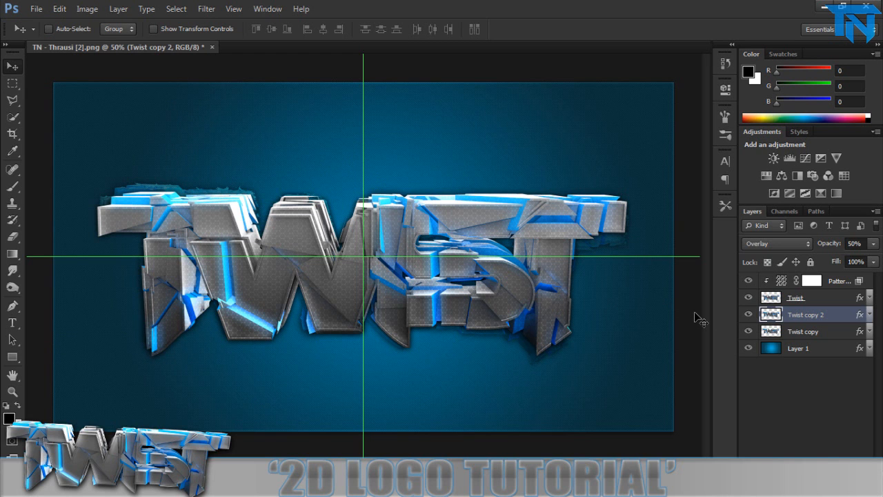